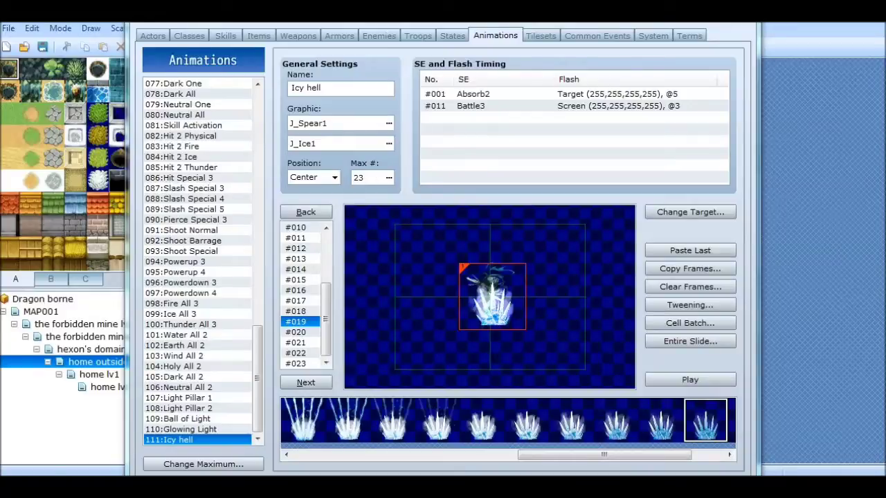
# Play the preview of the Icy hell animation.
pyautogui.moveTo(326, 319); pyautogui.dragTo(326, 267)
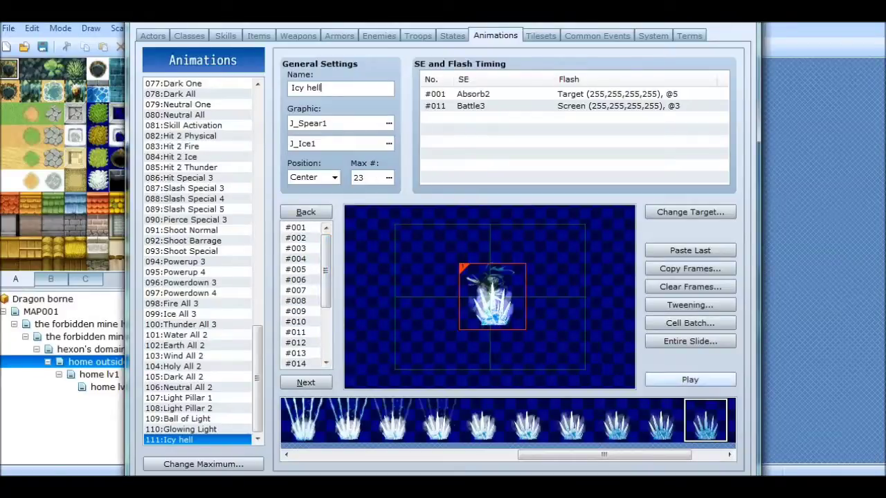
pyautogui.click(690, 380)
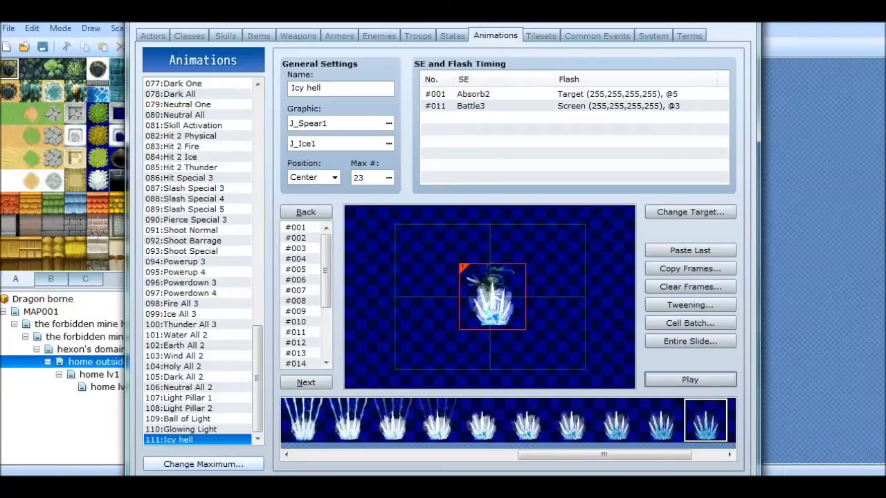
# Raise the maximum number of animations to 112 and select the new empty entry 112.
pyautogui.click(204, 464)
pyautogui.click(162, 454)
pyautogui.press('BackSpace')
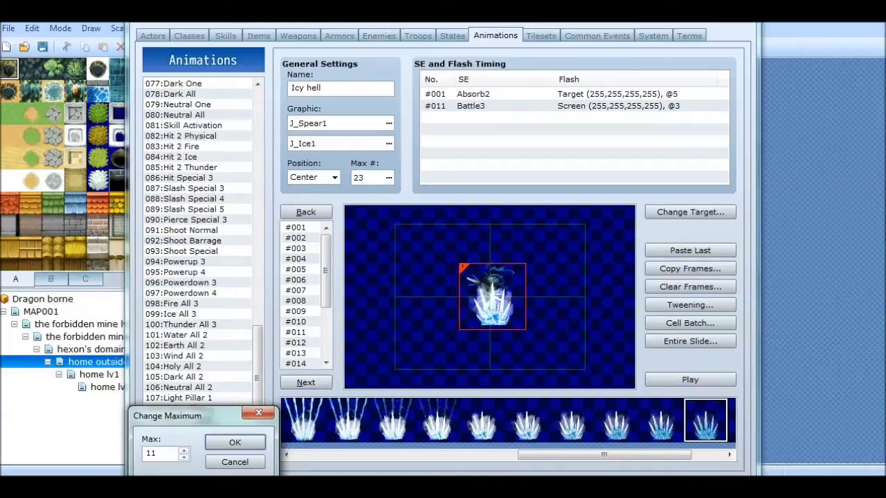
pyautogui.write('2')
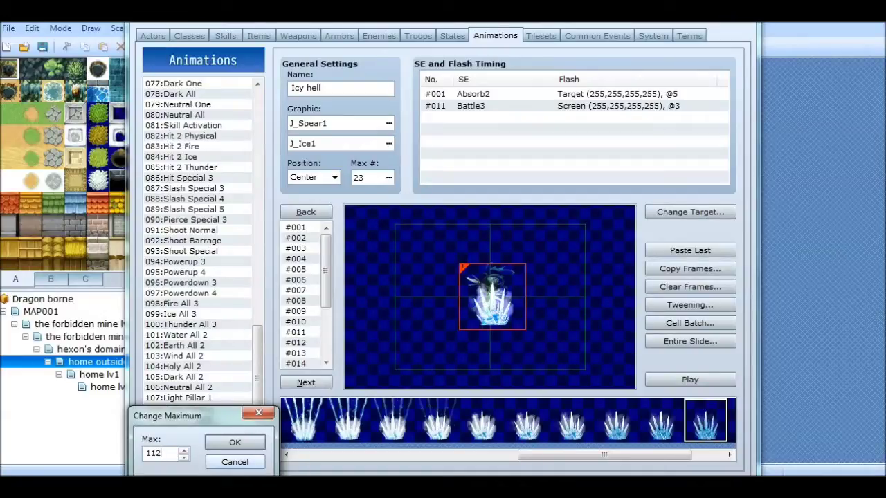
pyautogui.click(234, 442)
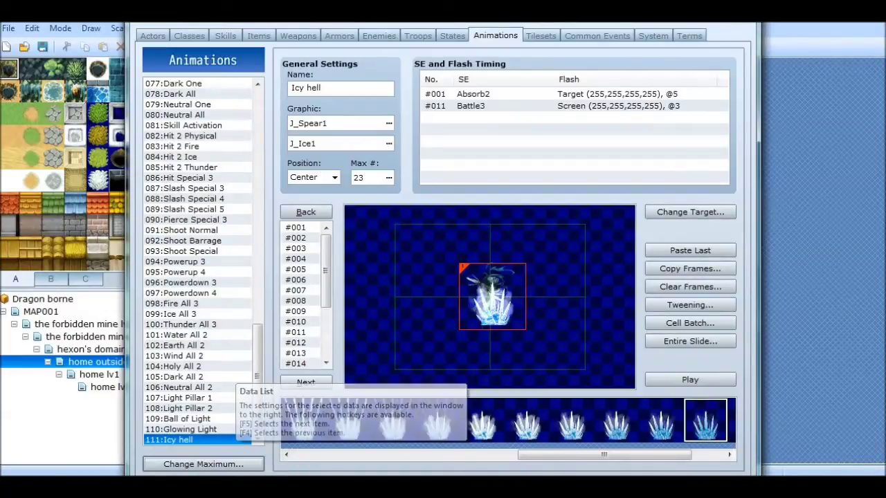
pyautogui.scroll(-1, 237, 436)
pyautogui.click(197, 440)
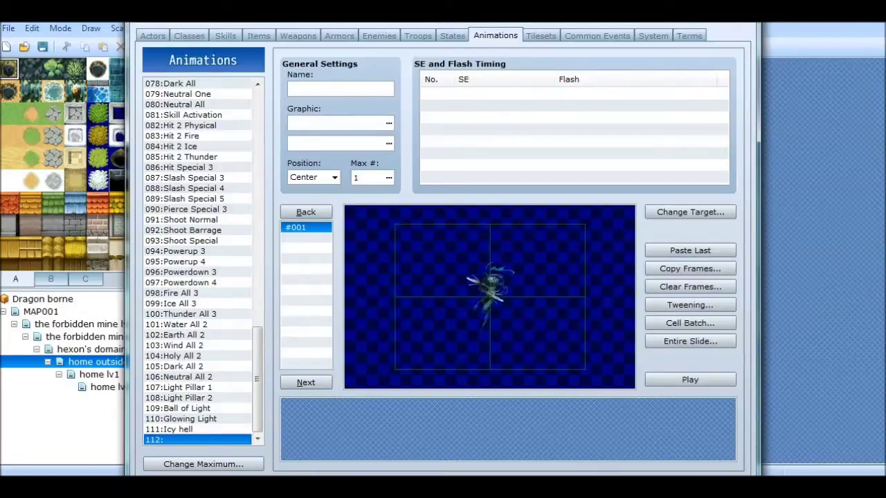
# Browse the graphic sheets available for animation 112, from the start of the list down to Special11.
pyautogui.click(389, 123)
pyautogui.press('Down')
pyautogui.press('Down')
pyautogui.press('Down')
pyautogui.press('Down')
pyautogui.press('Down')
pyautogui.press('Down')
pyautogui.press('Down')
pyautogui.press('Down')
pyautogui.press('Down')
pyautogui.press('Down')
pyautogui.press('Down')
pyautogui.press('Down')
pyautogui.press('Down')
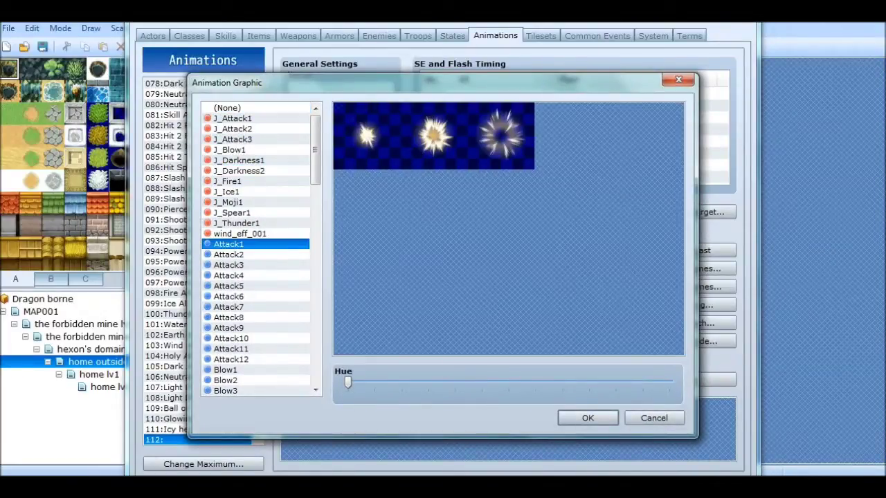
pyautogui.press('Down')
pyautogui.press('Down')
pyautogui.press('Down')
pyautogui.press('Down')
pyautogui.press('Down')
pyautogui.press('Down')
pyautogui.press('Down')
pyautogui.press('Down')
pyautogui.press('Down')
pyautogui.press('Down')
pyautogui.press('Down')
pyautogui.press('Down')
pyautogui.press('Down')
pyautogui.press('Down')
pyautogui.press('Down')
pyautogui.press('Down')
pyautogui.press('Down')
pyautogui.press('Down')
pyautogui.press('Down')
pyautogui.press('Down')
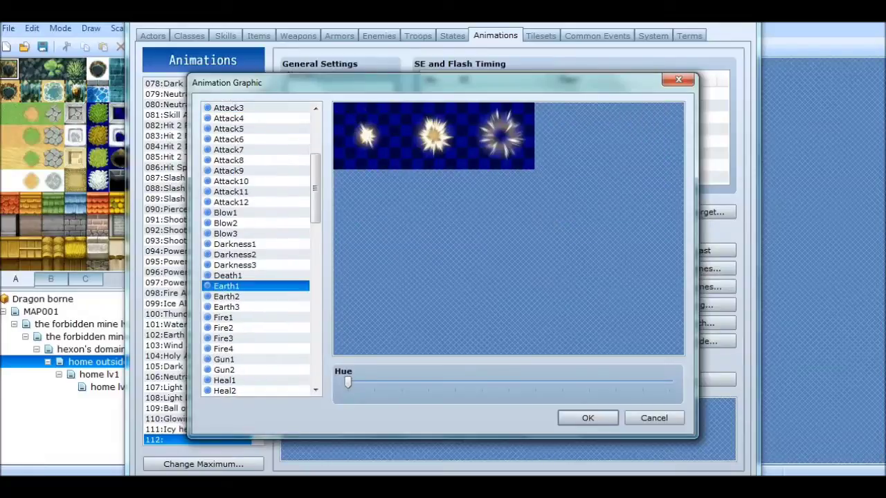
pyautogui.press('Down')
pyautogui.press('Down')
pyautogui.press('Down')
pyautogui.press('Down')
pyautogui.press('Down')
pyautogui.press('Down')
pyautogui.press('Down')
pyautogui.press('Down')
pyautogui.press('Down')
pyautogui.press('Down')
pyautogui.press('Down')
pyautogui.press('Down')
pyautogui.press('Down')
pyautogui.press('Down')
pyautogui.press('Down')
pyautogui.press('Down')
pyautogui.press('Down')
pyautogui.press('Down')
pyautogui.press('Down')
pyautogui.press('Down')
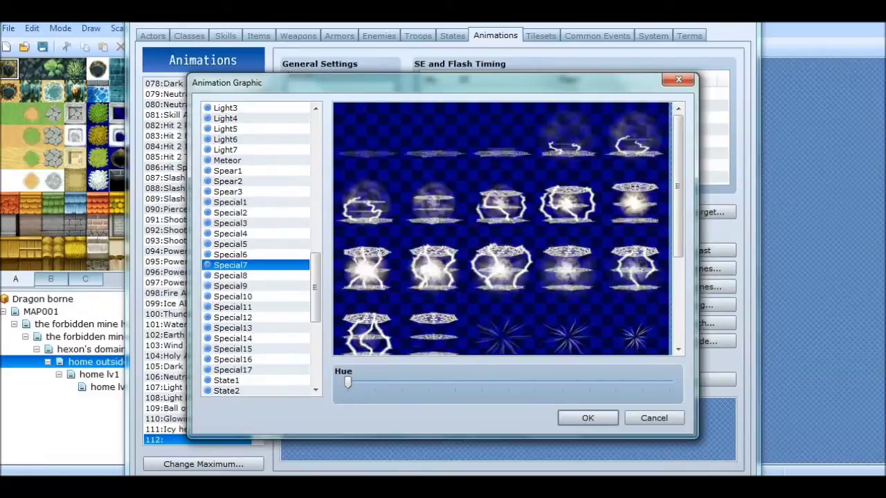
pyautogui.press('Down')
pyautogui.press('Down')
pyautogui.press('Down')
pyautogui.press('Down')
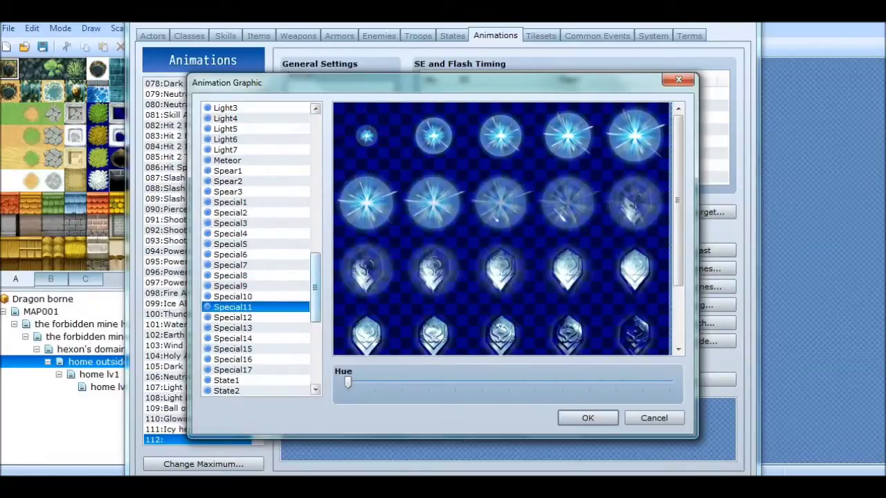
# Look through the J_ graphic sheets from J_Attack2 to J_Thunder1, and leave the graphic selection without applying one.
pyautogui.moveTo(314, 281); pyautogui.dragTo(314, 138)
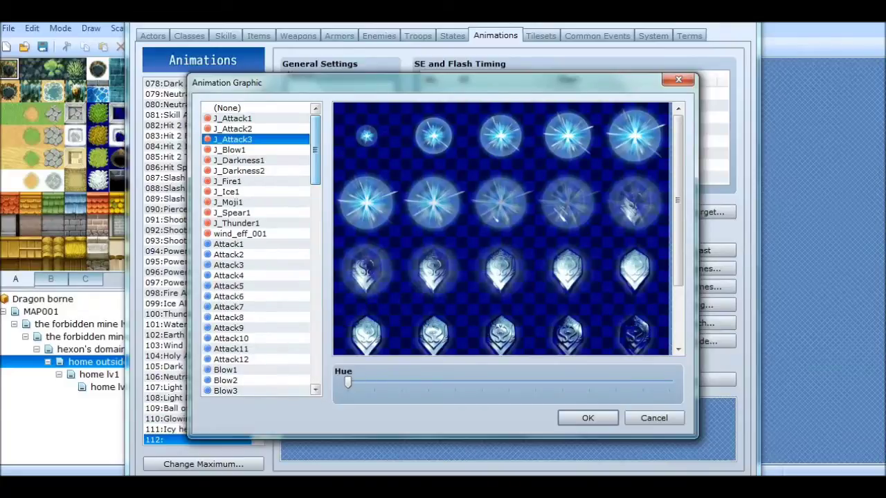
pyautogui.click(233, 129)
pyautogui.press('Down')
pyautogui.press('Down')
pyautogui.press('Down')
pyautogui.press('Down')
pyautogui.press('Down')
pyautogui.press('Down')
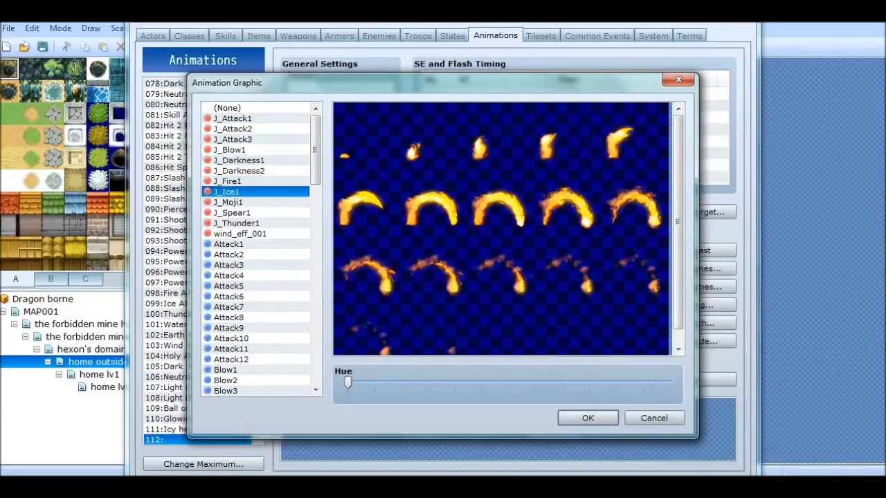
pyautogui.press('Down')
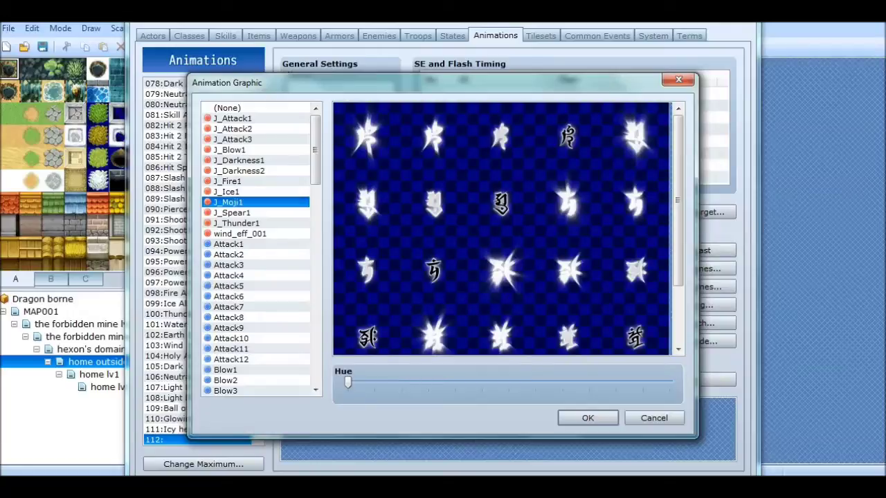
pyautogui.press('Down')
pyautogui.press('Down')
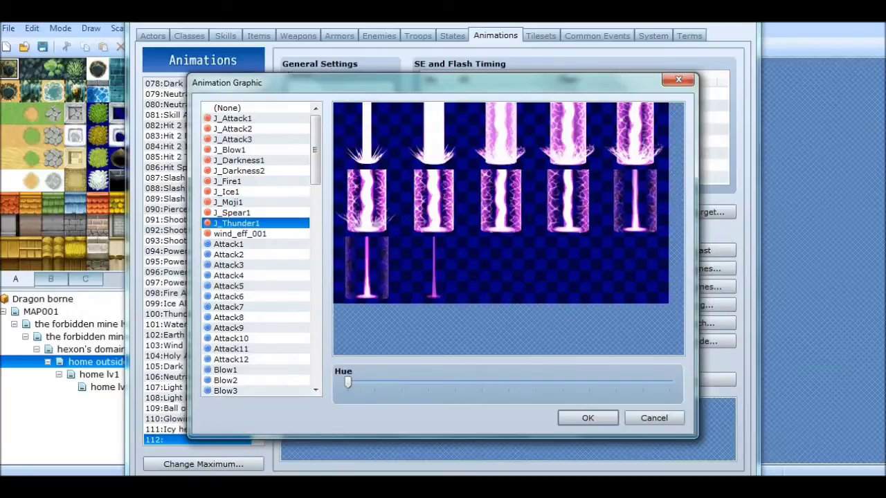
pyautogui.press('Up')
pyautogui.press('Up')
pyautogui.press('Down')
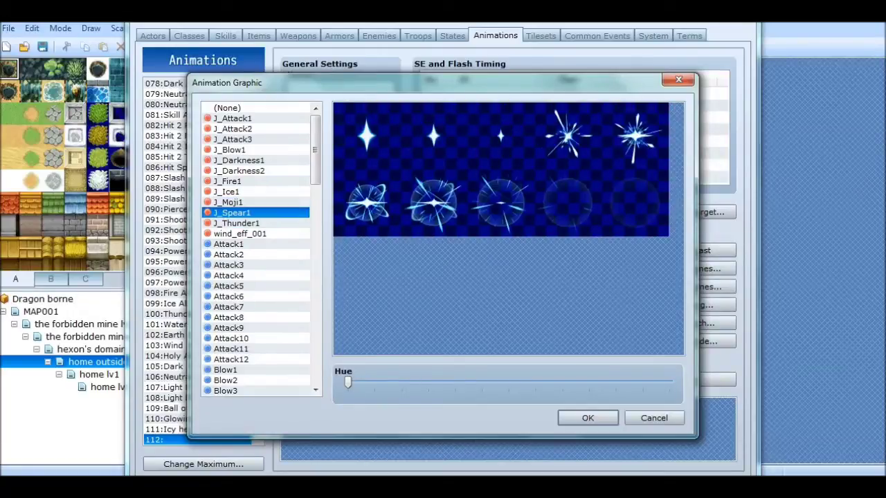
pyautogui.click(654, 418)
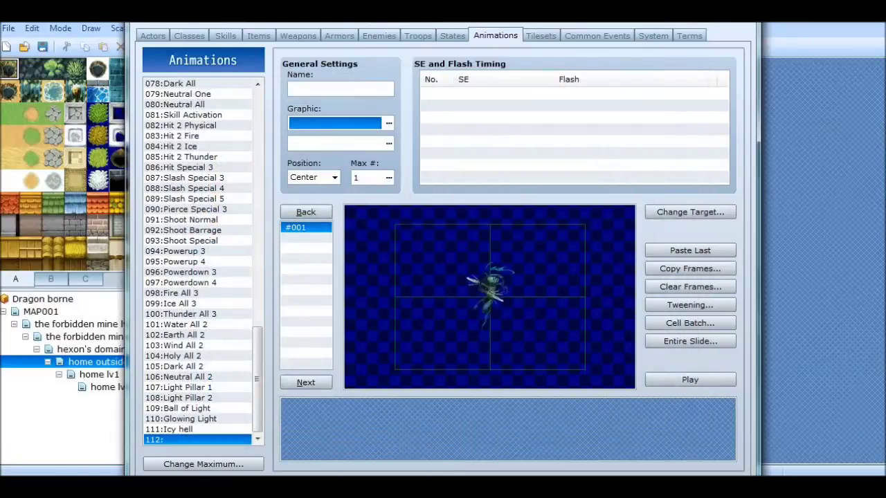
# Examine the cell patterns that the Icy hell animation takes from its two graphics, J_Spear1 and J_Ice1.
pyautogui.click(197, 429)
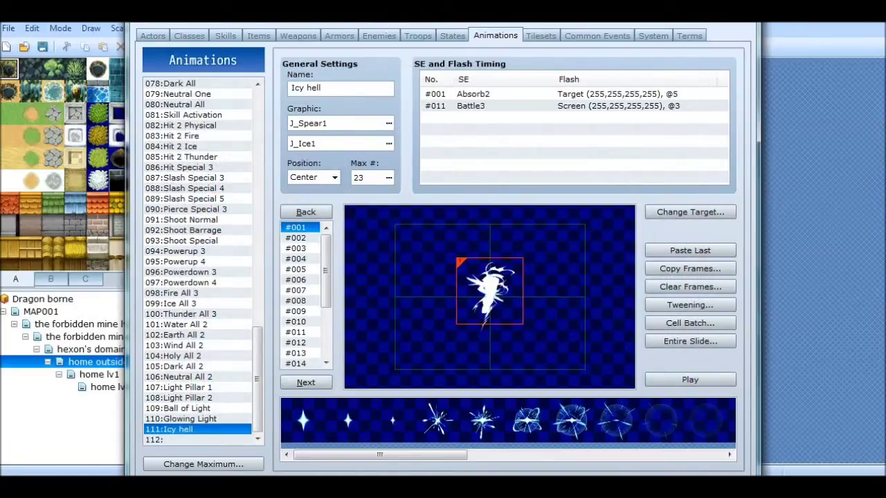
pyautogui.click(302, 421)
pyautogui.click(347, 421)
pyautogui.click(392, 421)
pyautogui.click(437, 420)
pyautogui.moveTo(415, 455); pyautogui.dragTo(598, 454)
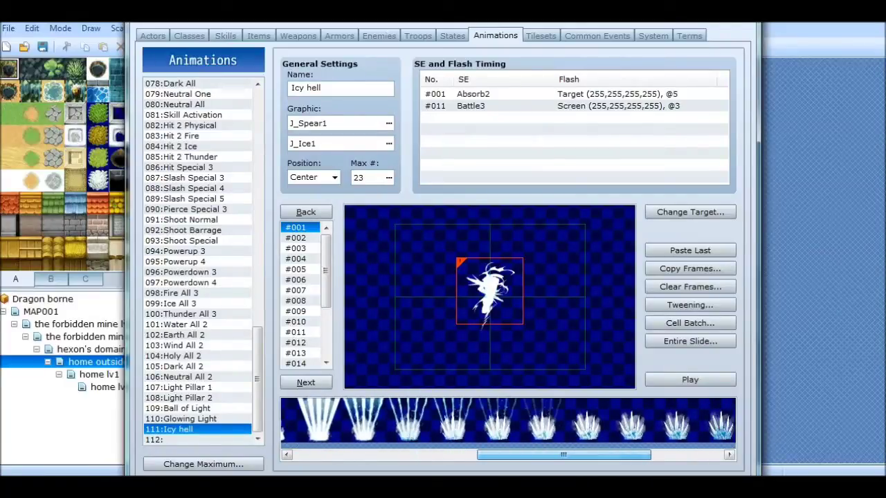
pyautogui.click(335, 123)
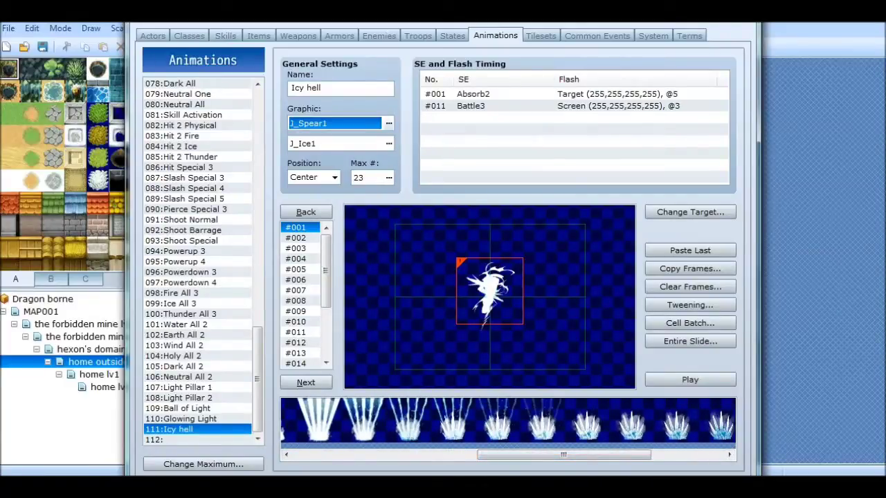
pyautogui.click(319, 420)
pyautogui.click(408, 420)
pyautogui.click(497, 420)
pyautogui.moveTo(539, 455); pyautogui.dragTo(355, 455)
pyautogui.click(437, 420)
pyautogui.click(571, 420)
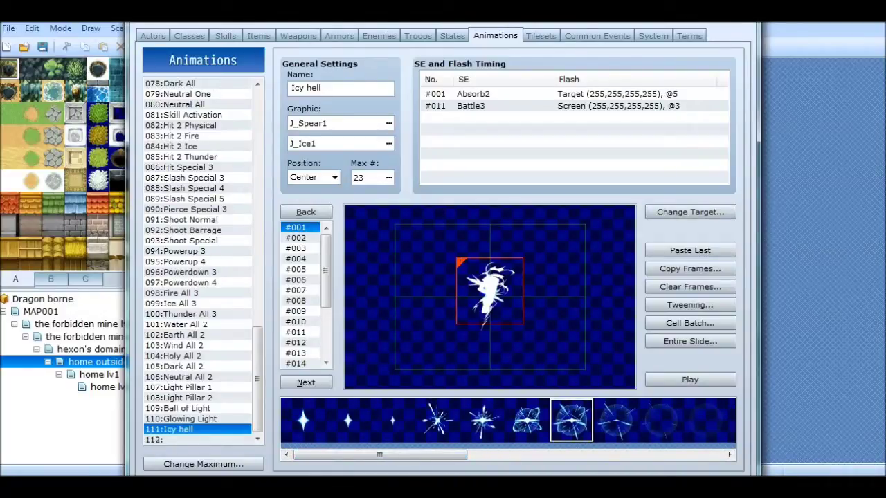
pyautogui.moveTo(380, 454); pyautogui.dragTo(562, 455)
pyautogui.click(413, 420)
# Play the Icy hell animation and examine its Absorb2 and Battle3 sound and flash timing entries.
pyautogui.click(690, 379)
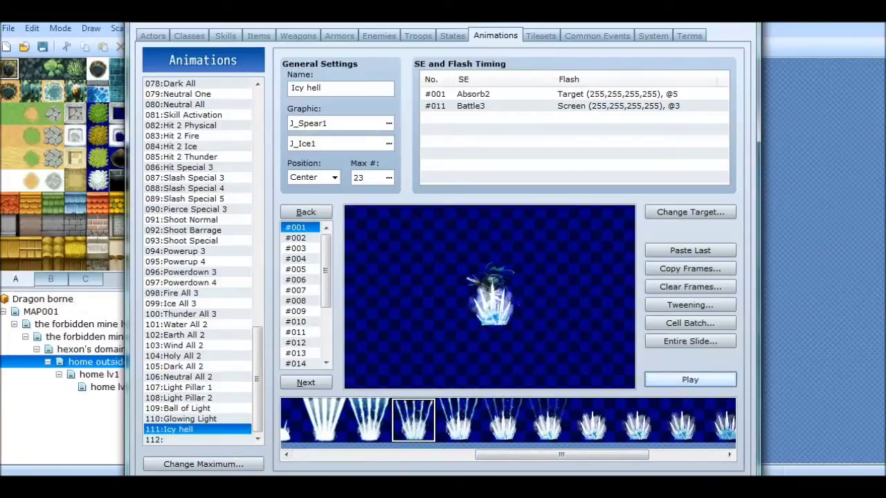
pyautogui.click(498, 94)
pyautogui.click(498, 106)
pyautogui.click(498, 95)
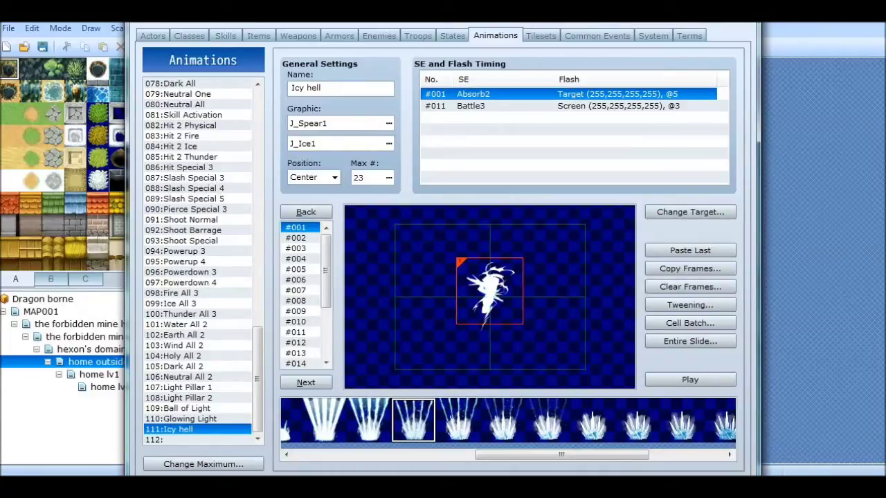
# Compare several graphic sheets for the empty animation 112 and assign Attack8 as its first graphic.
pyautogui.click(197, 440)
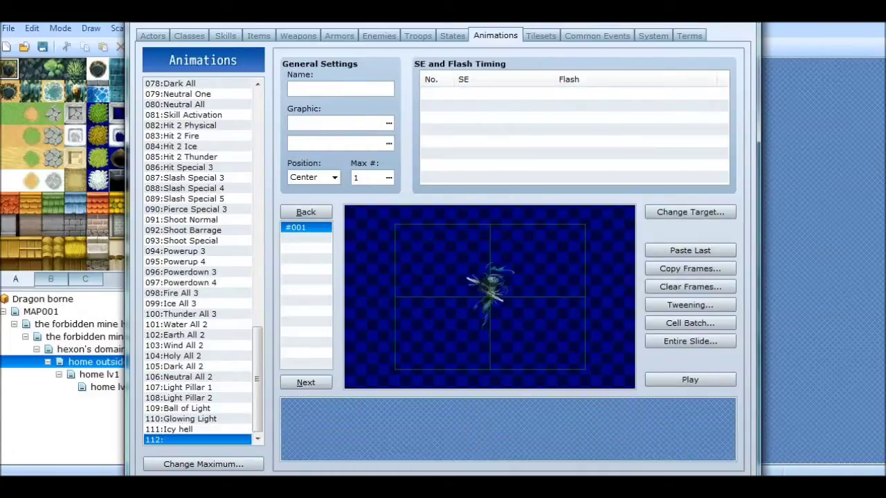
pyautogui.click(389, 123)
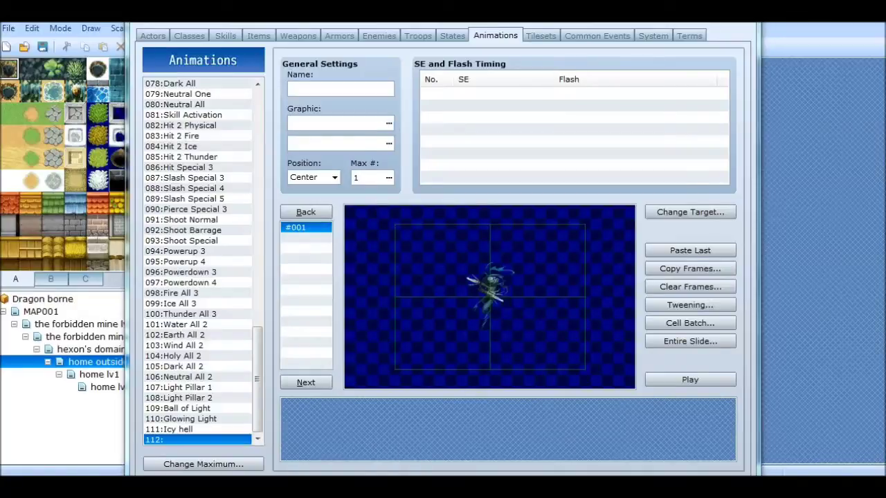
pyautogui.click(229, 181)
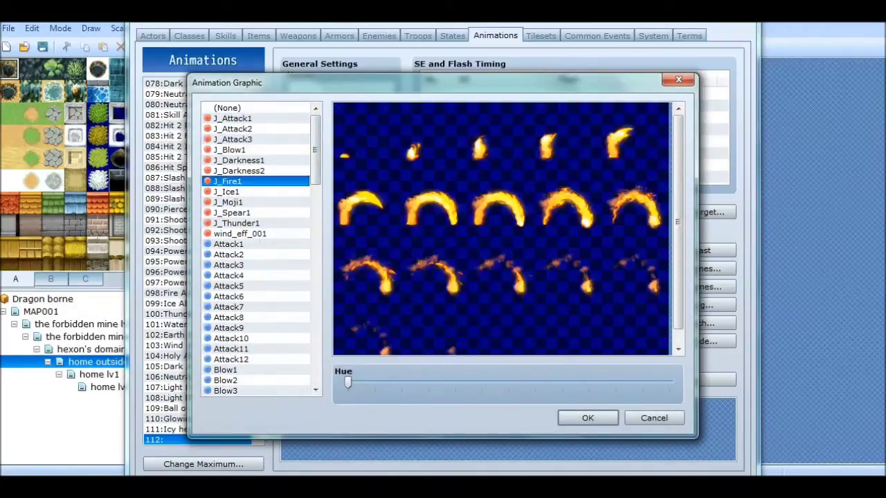
pyautogui.click(227, 192)
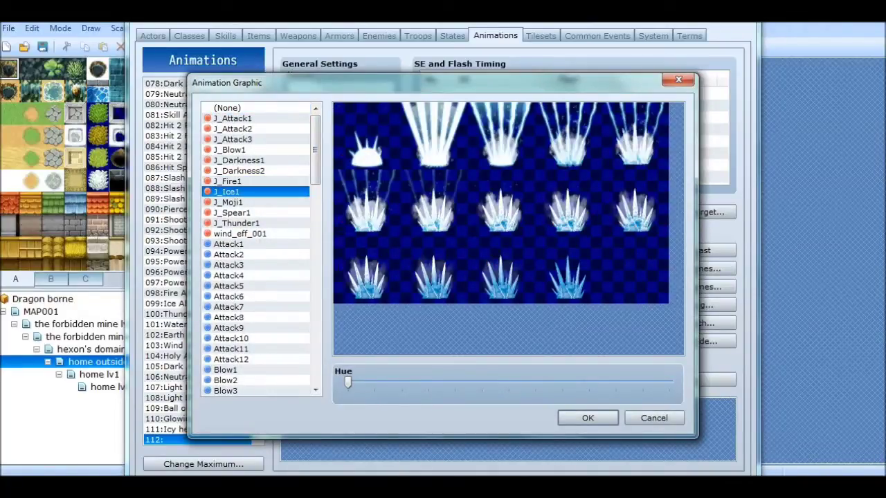
pyautogui.press('Up')
pyautogui.press('Up')
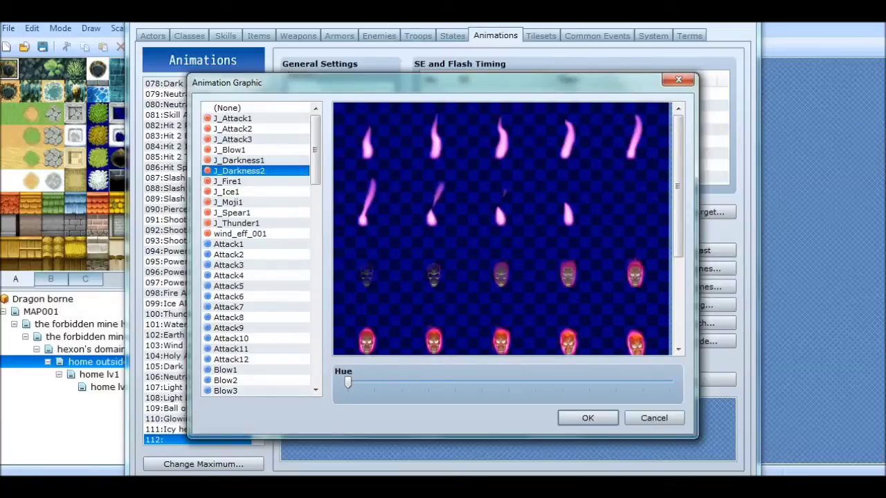
pyautogui.moveTo(315, 150); pyautogui.dragTo(315, 186)
pyautogui.click(228, 160)
pyautogui.click(228, 181)
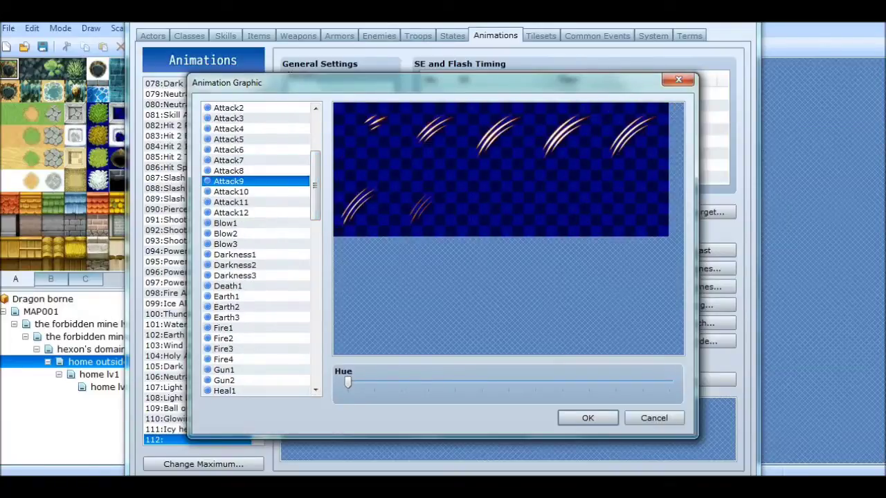
pyautogui.press('Down')
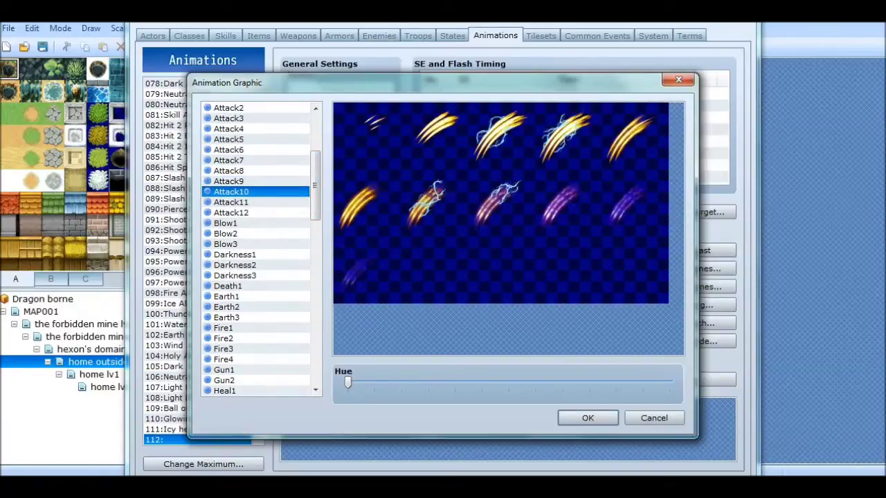
pyautogui.press('Up')
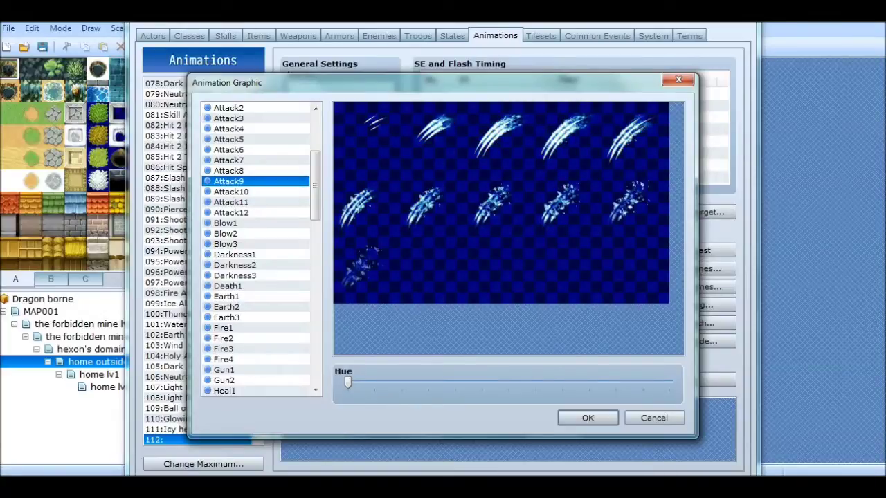
pyautogui.press('Up')
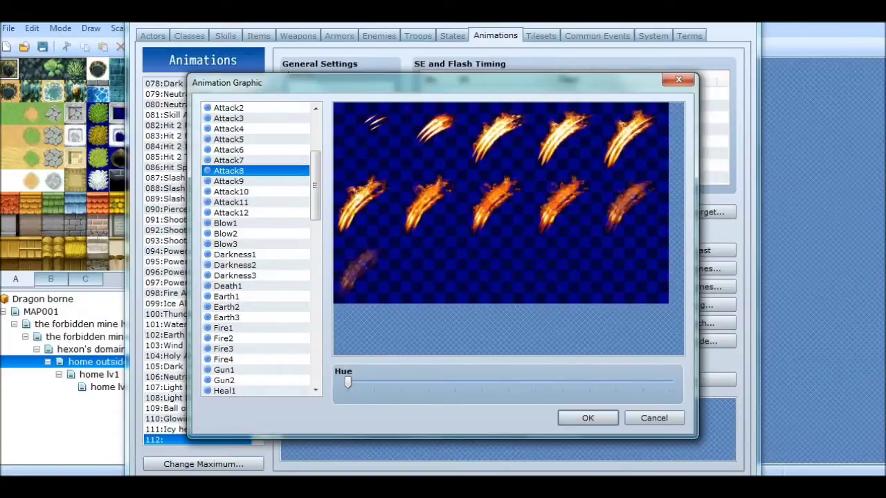
pyautogui.press('Down')
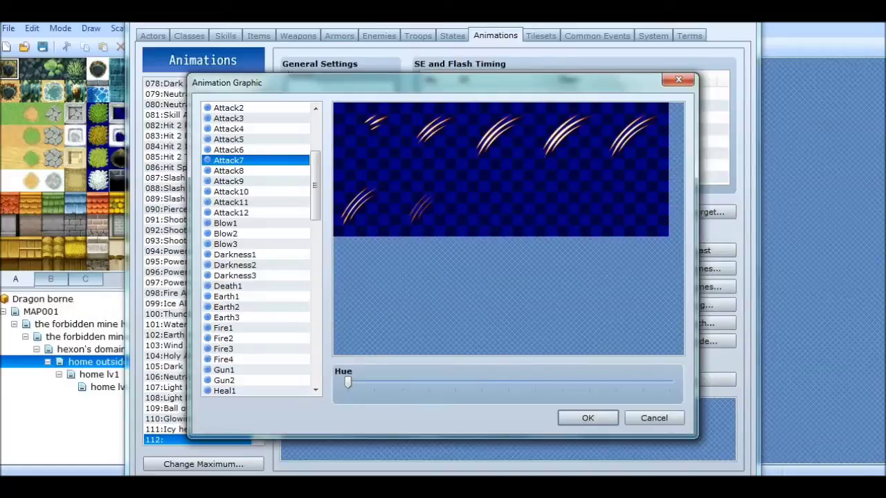
pyautogui.press('Up')
pyautogui.press('Down')
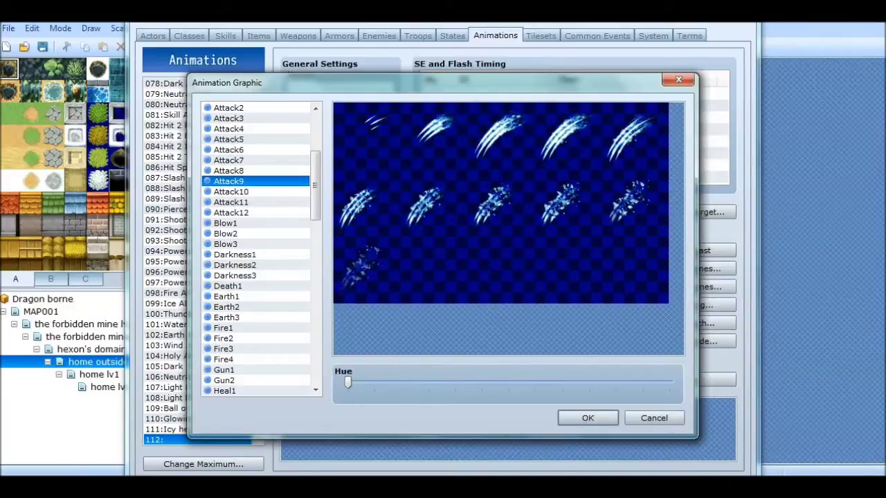
pyautogui.press('Down')
pyautogui.press('Up')
pyautogui.press('Up')
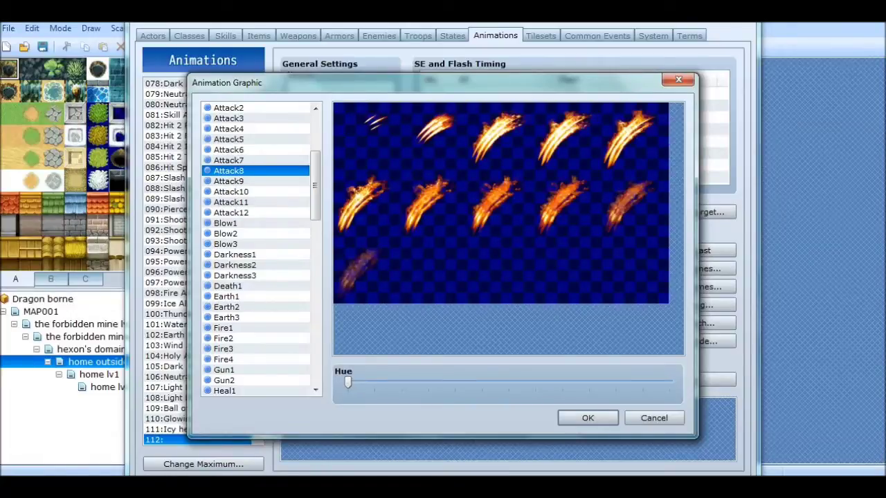
pyautogui.click(586, 418)
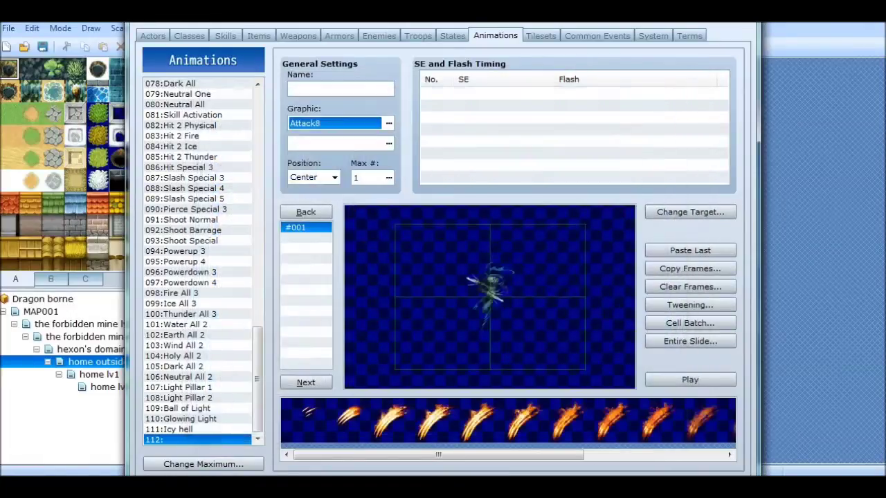
# Assign Attack10 as the second graphic of animation 112.
pyautogui.click(388, 143)
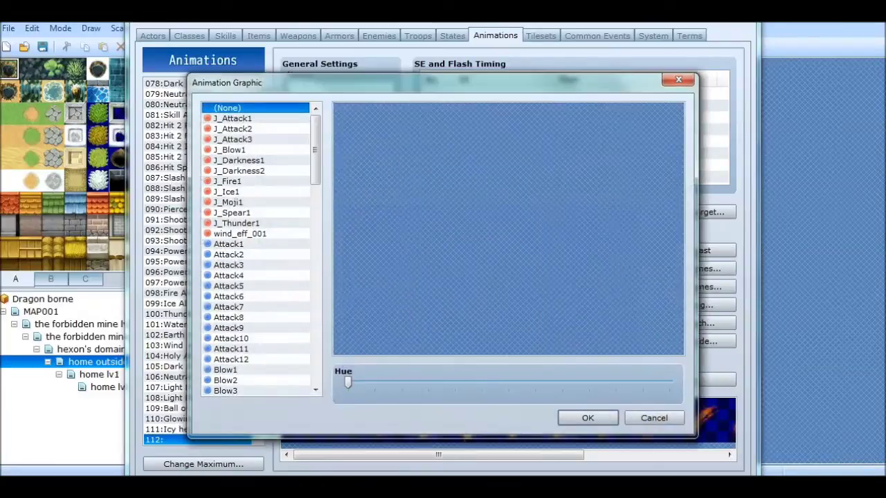
pyautogui.click(230, 318)
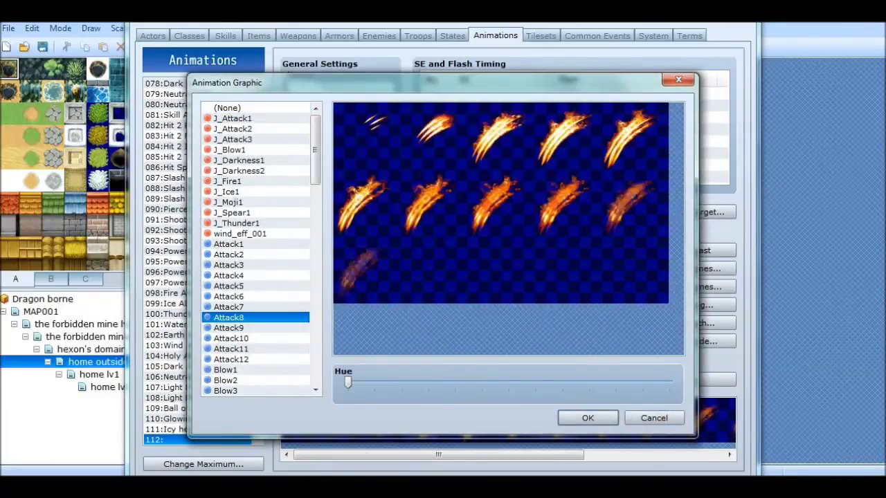
pyautogui.click(231, 339)
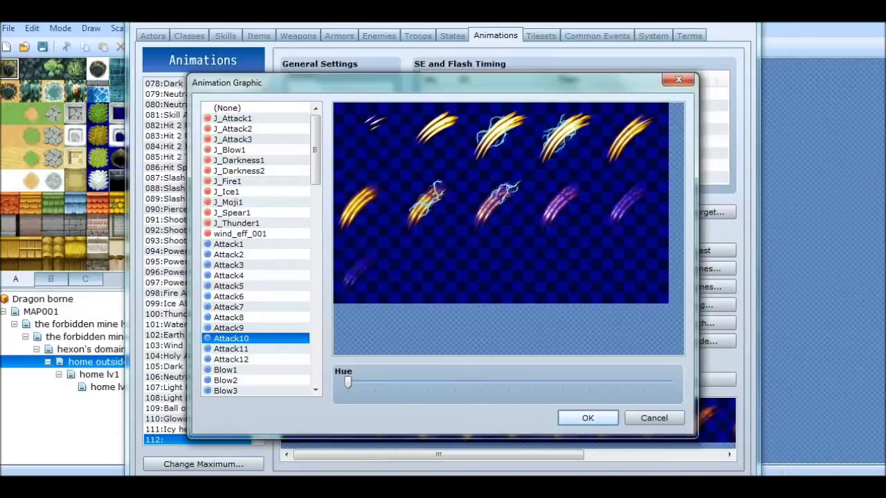
pyautogui.click(588, 418)
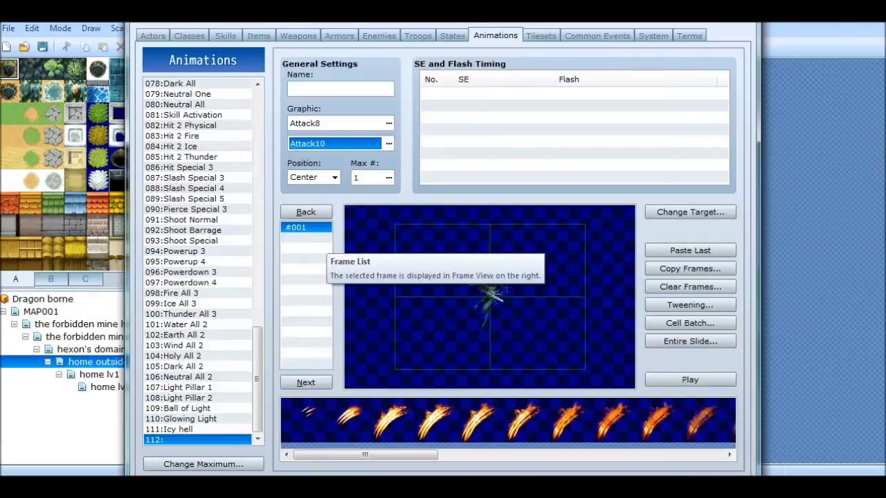
pyautogui.moveTo(366, 454)
pyautogui.mouseDown()
pyautogui.moveTo(650, 455)
pyautogui.moveTo(366, 455)
pyautogui.mouseUp()
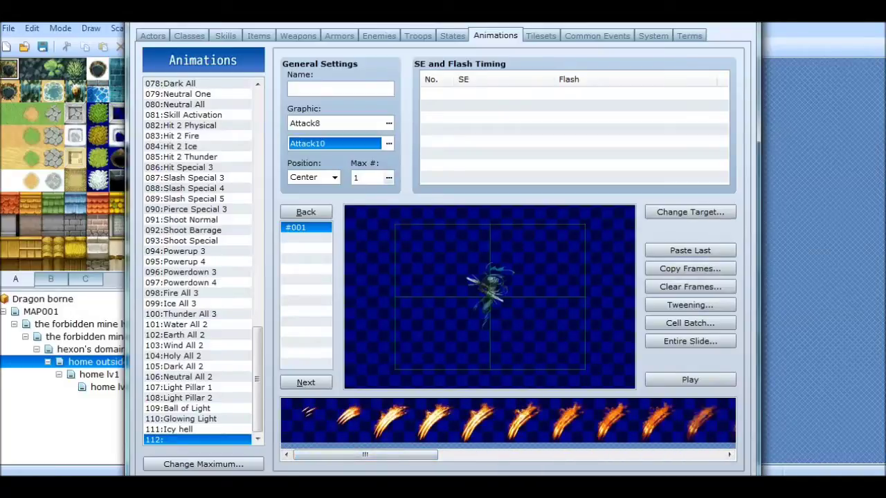
# Set the maximum number of frames of animation 112 to 20.
pyautogui.click(389, 178)
pyautogui.write('20')
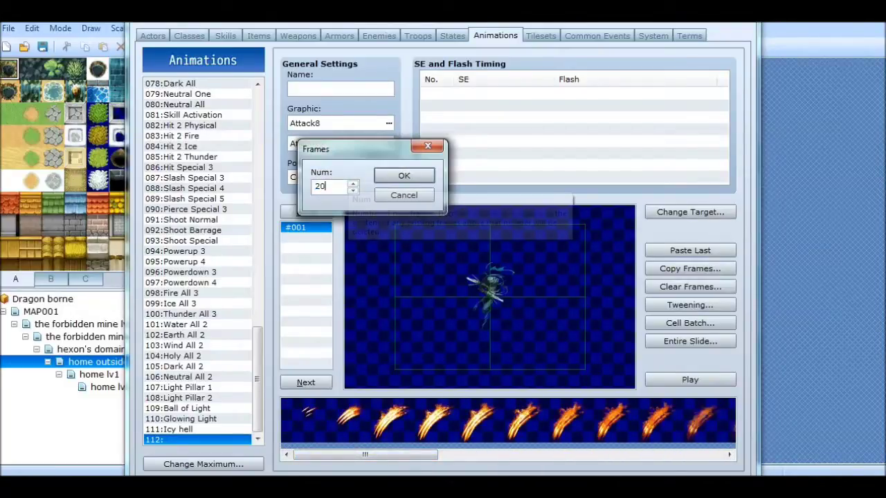
pyautogui.click(404, 176)
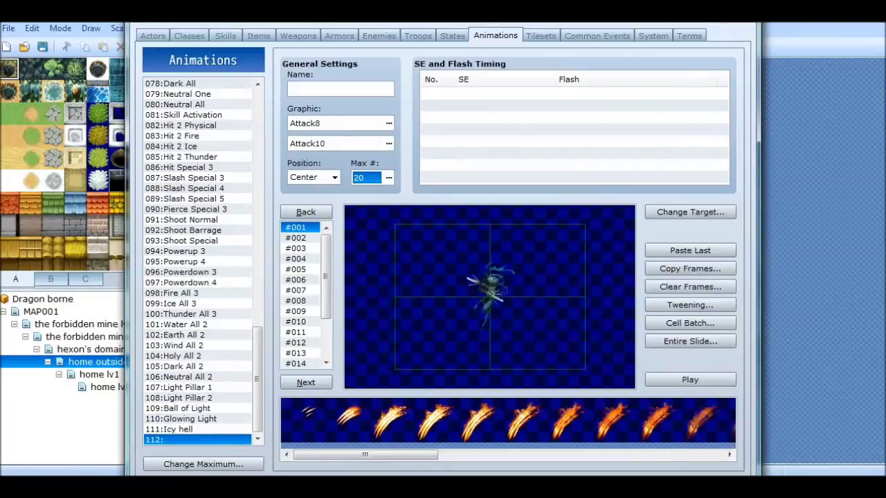
# Place the first Attack8 pattern in frame 1 and the second in frame 2, both at (-32, -32).
pyautogui.click(296, 248)
pyautogui.click(296, 238)
pyautogui.click(296, 227)
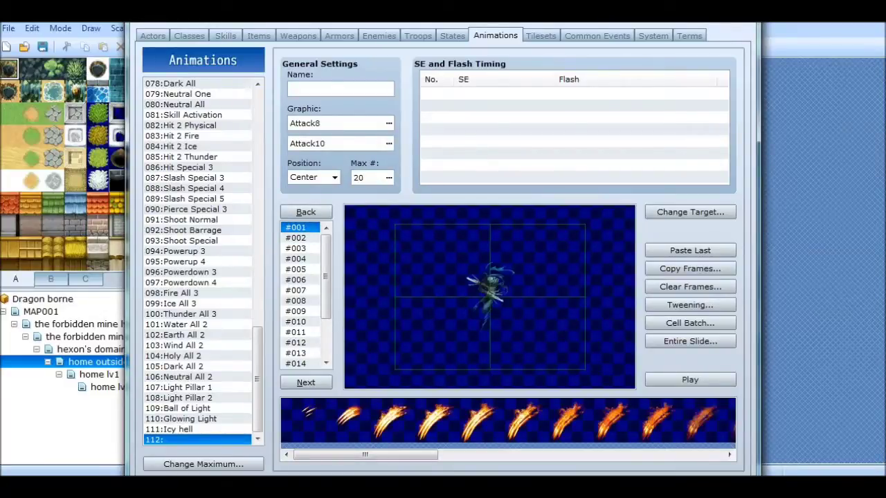
pyautogui.click(303, 420)
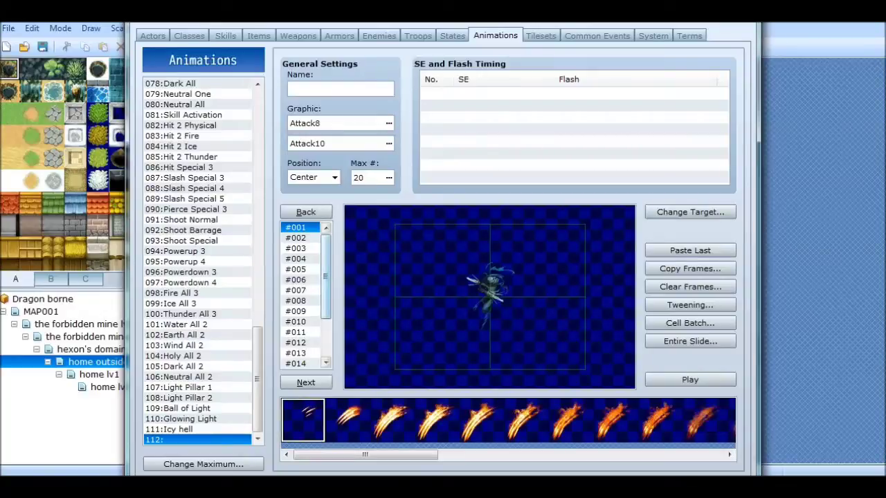
pyautogui.moveTo(488, 283); pyautogui.dragTo(478, 286)
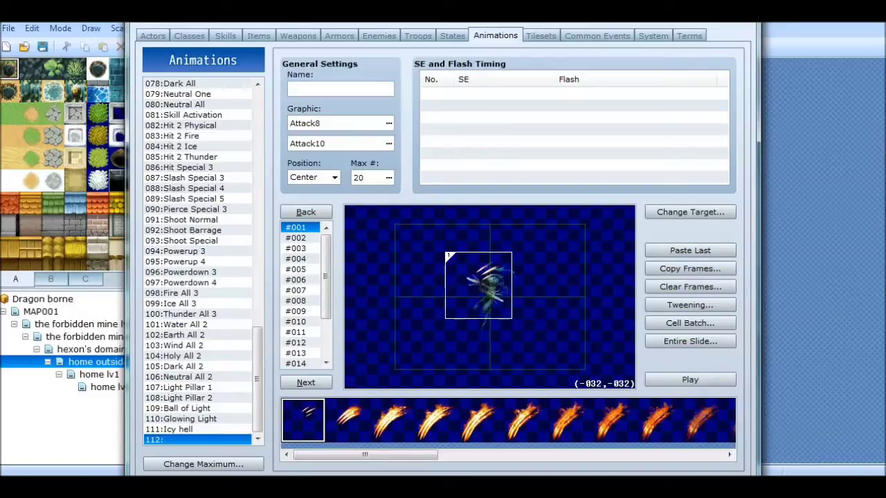
pyautogui.click(296, 238)
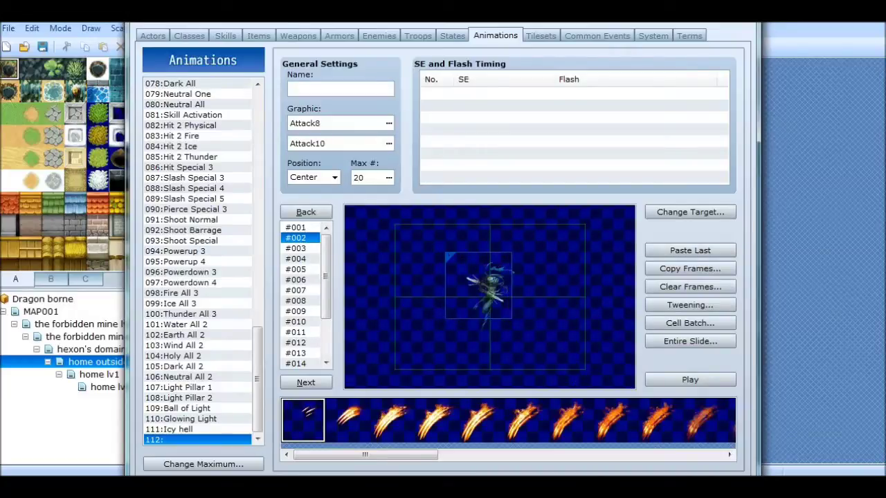
pyautogui.click(348, 420)
pyautogui.moveTo(515, 347); pyautogui.dragTo(478, 285)
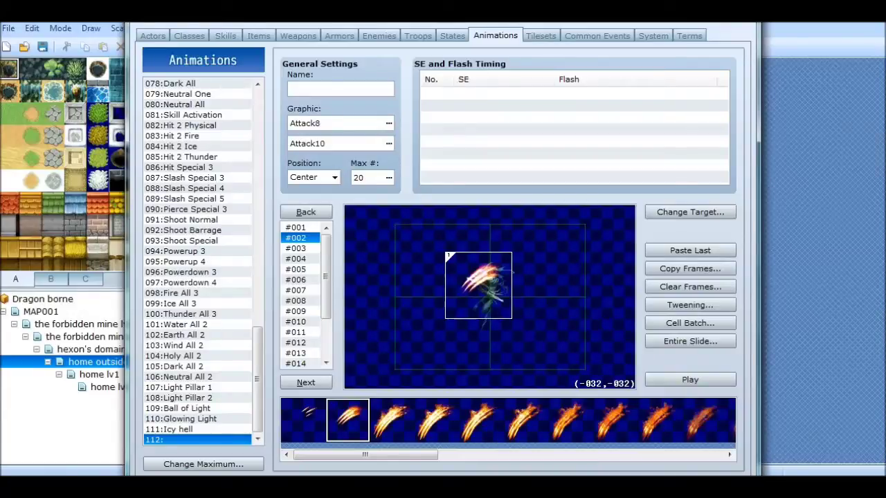
# Place the third Attack8 pattern in frame 3 and the fourth in frame 4, both at (-32, -32).
pyautogui.click(296, 248)
pyautogui.click(391, 420)
pyautogui.click(482, 310)
pyautogui.moveTo(481, 310); pyautogui.dragTo(479, 286)
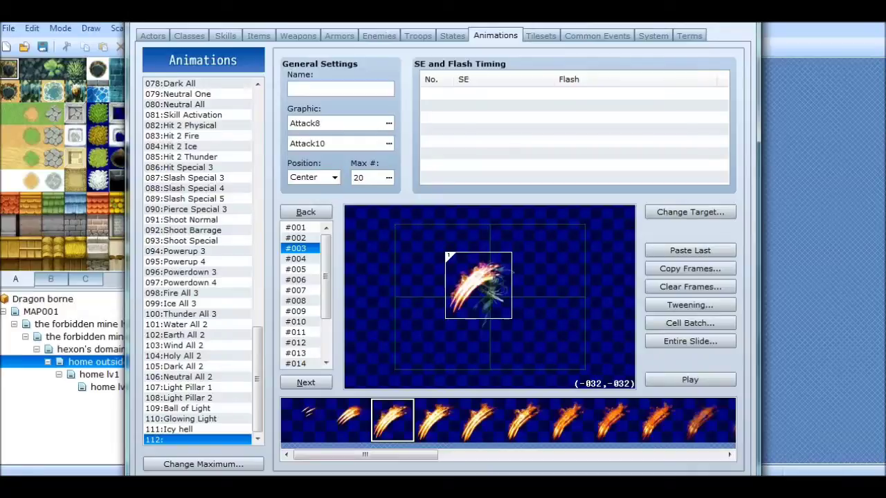
pyautogui.click(296, 259)
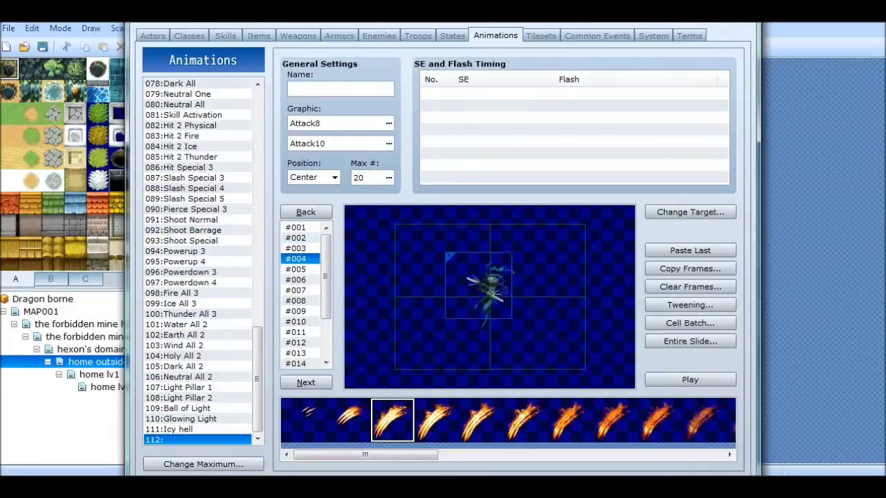
pyautogui.click(437, 420)
pyautogui.moveTo(516, 325); pyautogui.dragTo(479, 286)
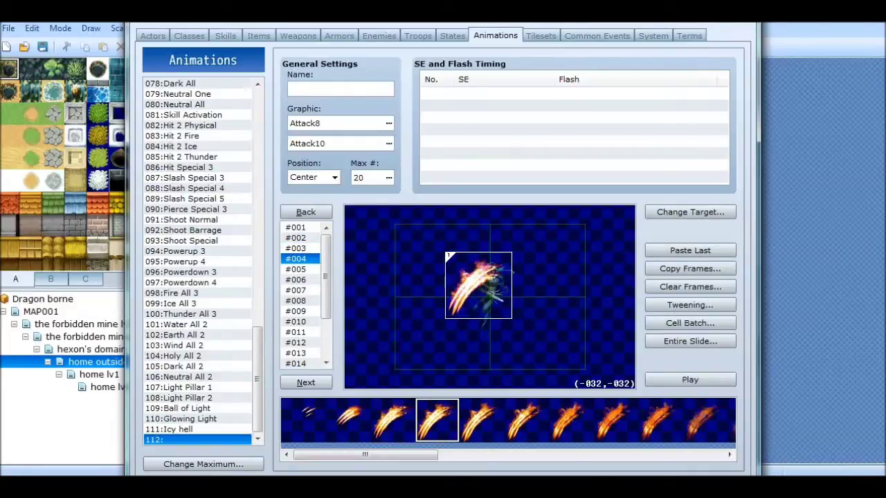
# Fill frames 5, 6 and 7 with the fifth, sixth and seventh Attack8 patterns, each placed at (-32, -32).
pyautogui.click(295, 269)
pyautogui.click(481, 420)
pyautogui.moveTo(472, 301); pyautogui.dragTo(479, 286)
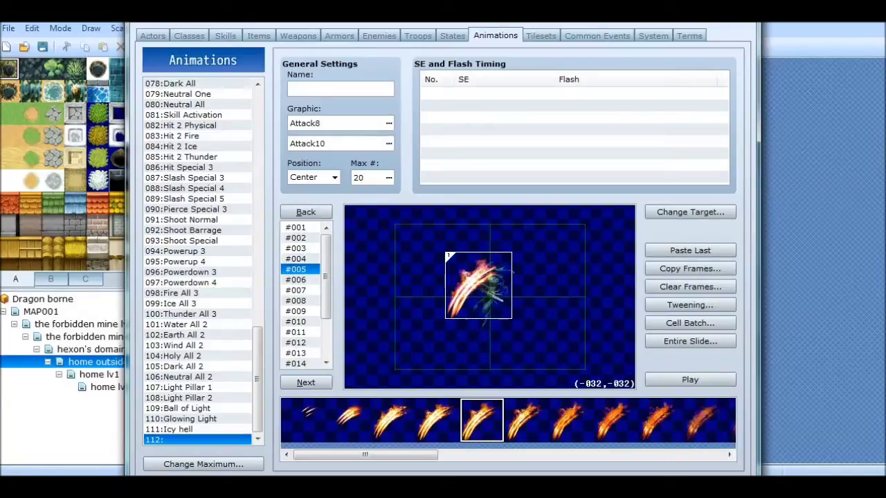
pyautogui.click(295, 280)
pyautogui.moveTo(517, 346); pyautogui.dragTo(479, 285)
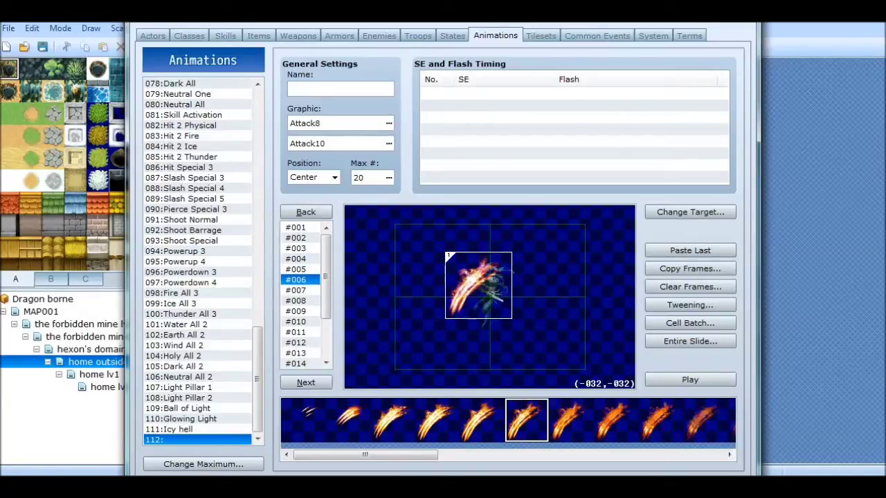
pyautogui.click(297, 291)
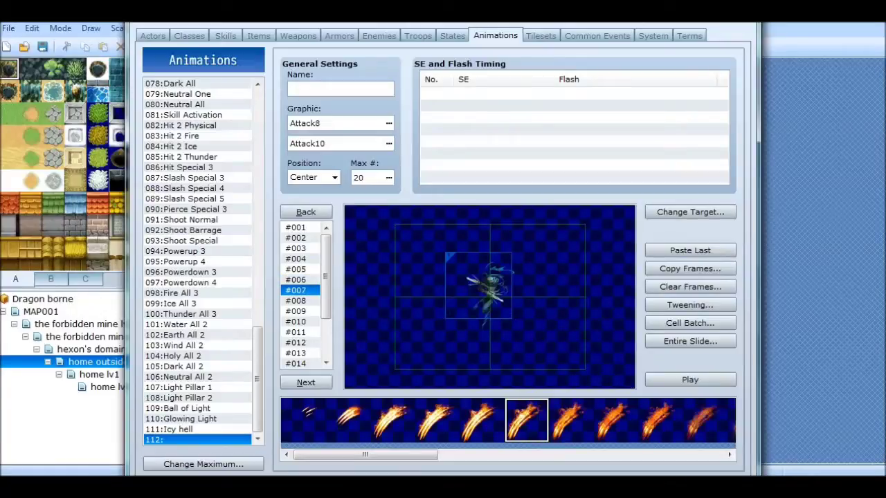
pyautogui.click(571, 421)
pyautogui.moveTo(496, 307); pyautogui.dragTo(479, 286)
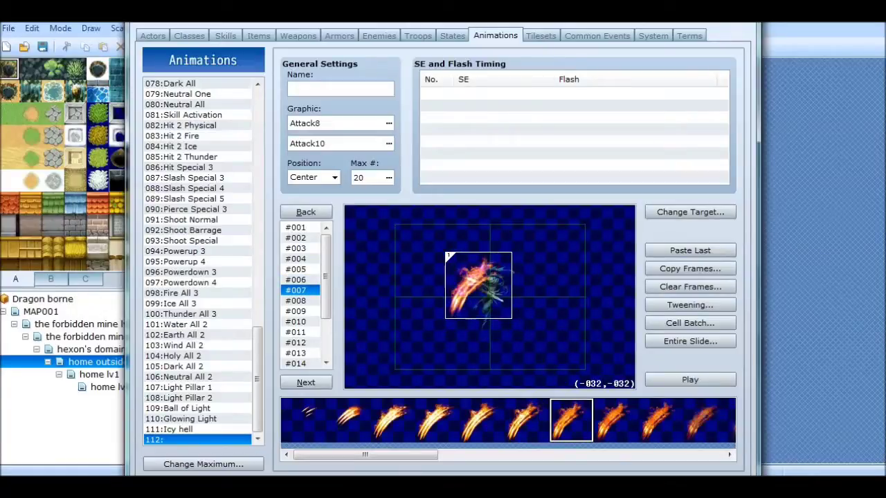
# Place the eighth Attack8 pattern in frame 8 and the ninth in frame 9, both at (-32, -32).
pyautogui.click(296, 301)
pyautogui.click(615, 421)
pyautogui.moveTo(496, 300); pyautogui.dragTo(479, 286)
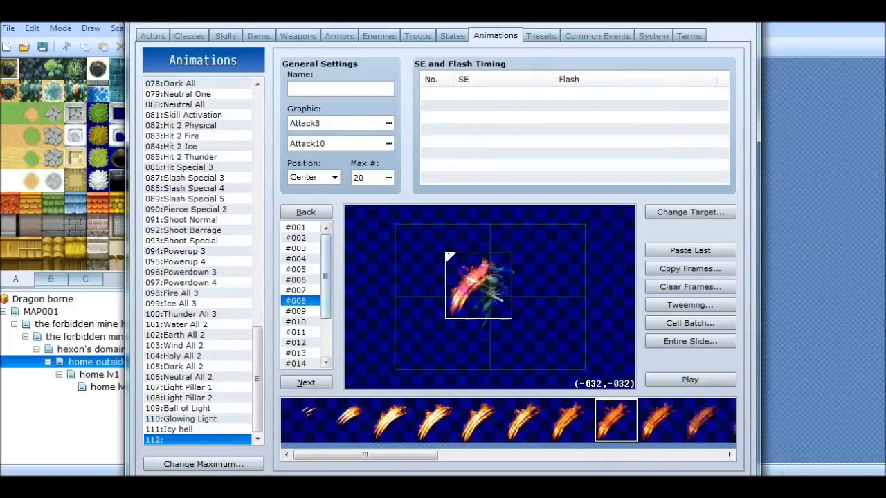
pyautogui.click(296, 311)
pyautogui.click(660, 420)
pyautogui.moveTo(537, 333); pyautogui.dragTo(479, 286)
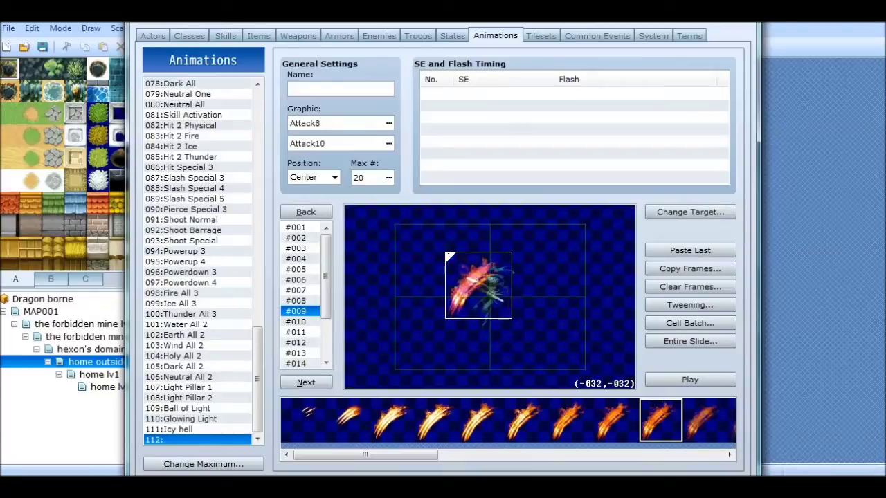
# Place the last two Attack8 patterns in frames 10 and 11 at (-32, -32), and play the animation.
pyautogui.click(296, 321)
pyautogui.click(706, 421)
pyautogui.moveTo(470, 277); pyautogui.dragTo(478, 285)
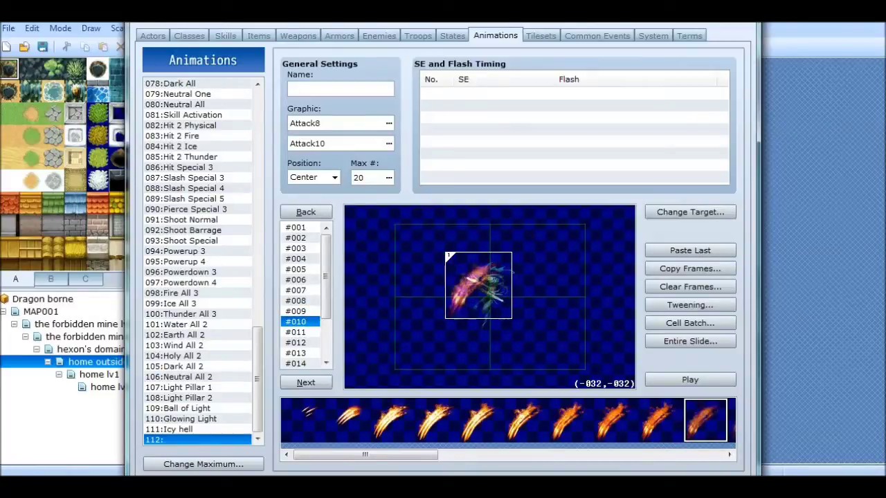
pyautogui.moveTo(365, 456); pyautogui.dragTo(434, 455)
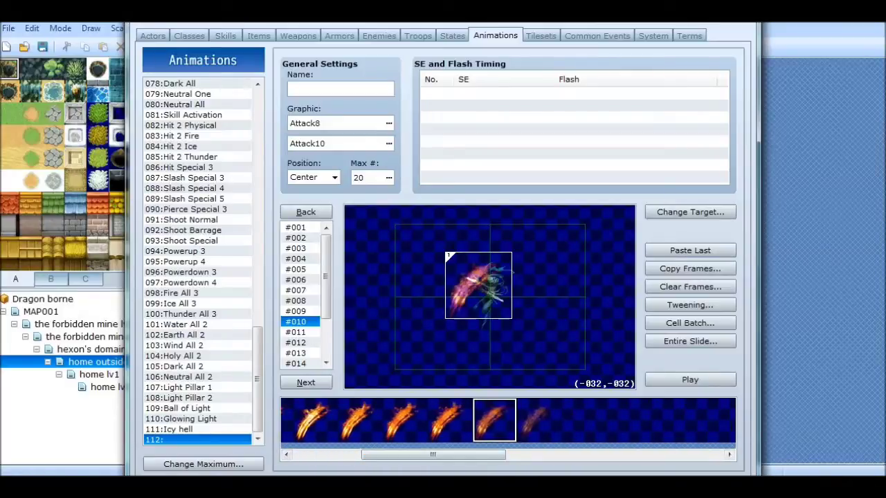
pyautogui.click(296, 332)
pyautogui.click(539, 421)
pyautogui.moveTo(506, 313); pyautogui.dragTo(479, 286)
pyautogui.click(690, 380)
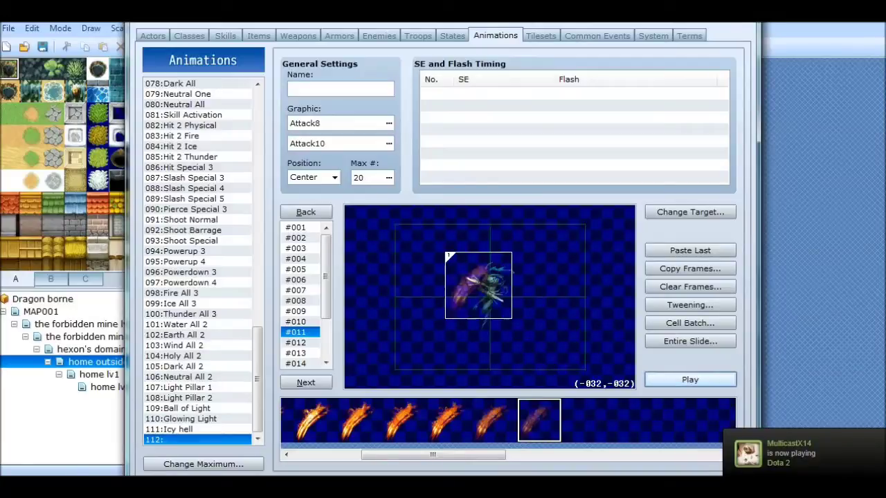
pyautogui.click(690, 380)
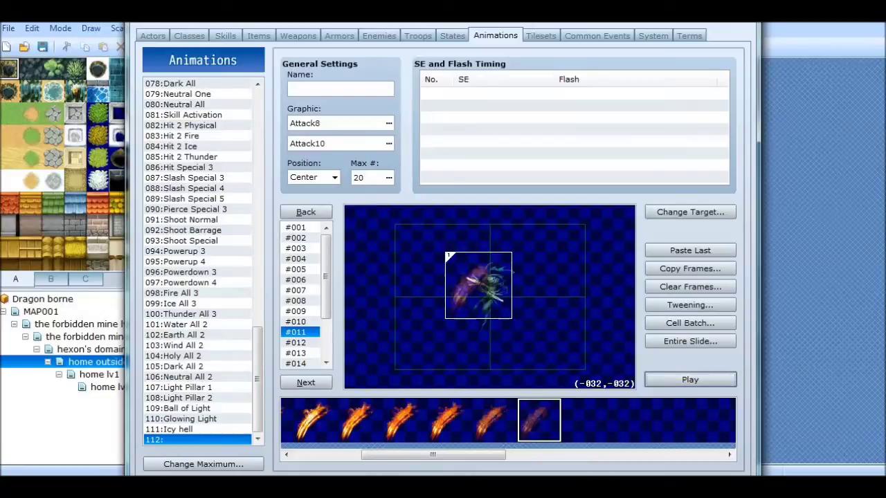
# Open the target battler selection and preview the battlers around J_Warrior2 and J_Wasp.
pyautogui.click(690, 212)
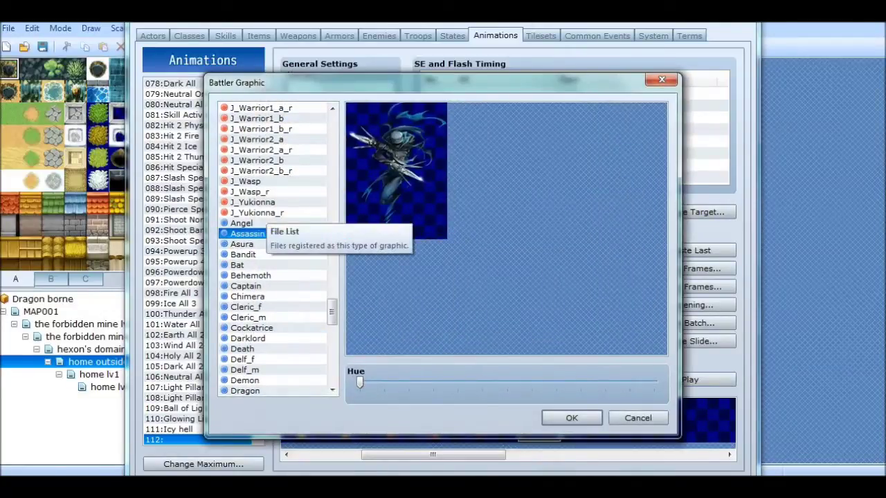
pyautogui.click(264, 171)
pyautogui.click(259, 234)
pyautogui.click(250, 191)
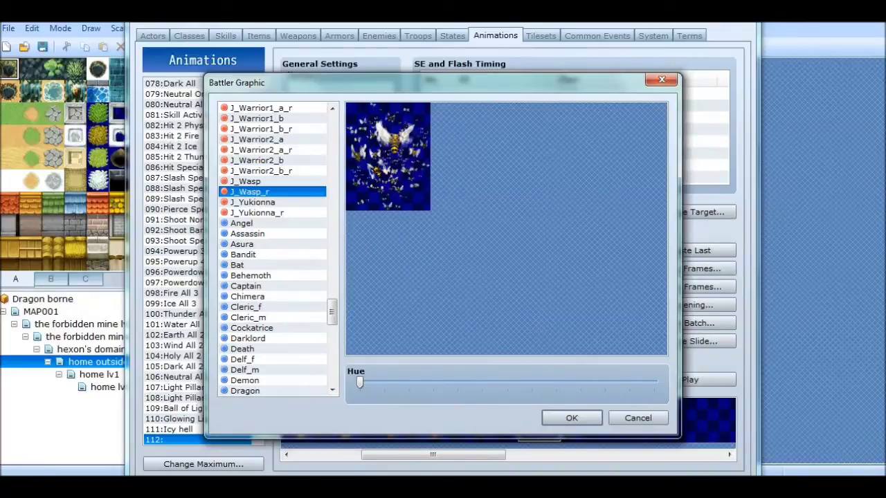
pyautogui.click(257, 160)
# Preview the J_Soldier3, J_Soldier4 and J_Spider1 battler graphics as possible animation targets.
pyautogui.moveTo(332, 312); pyautogui.dragTo(332, 277)
pyautogui.click(260, 223)
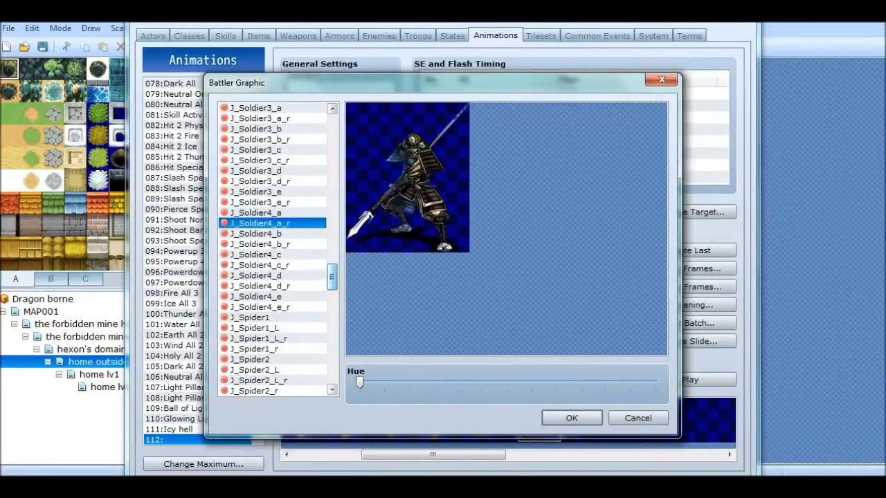
pyautogui.click(258, 171)
pyautogui.click(258, 139)
pyautogui.click(257, 234)
pyautogui.click(259, 265)
pyautogui.click(256, 328)
pyautogui.click(256, 349)
# Compare the J_Onibi, J_Ninja3 and J_Oni battler graphics, ending on J_Oni2.
pyautogui.moveTo(332, 277); pyautogui.dragTo(332, 223)
pyautogui.click(254, 245)
pyautogui.click(253, 192)
pyautogui.click(255, 150)
pyautogui.click(254, 223)
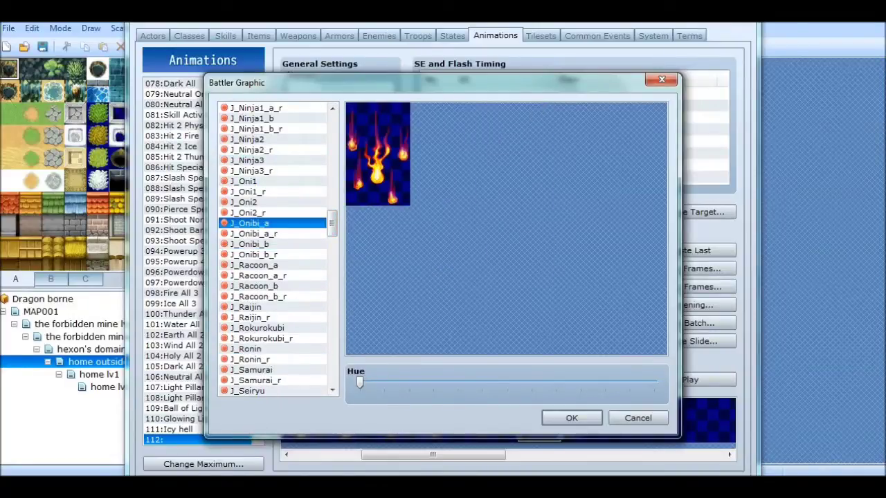
pyautogui.click(253, 182)
pyautogui.click(255, 171)
pyautogui.click(254, 161)
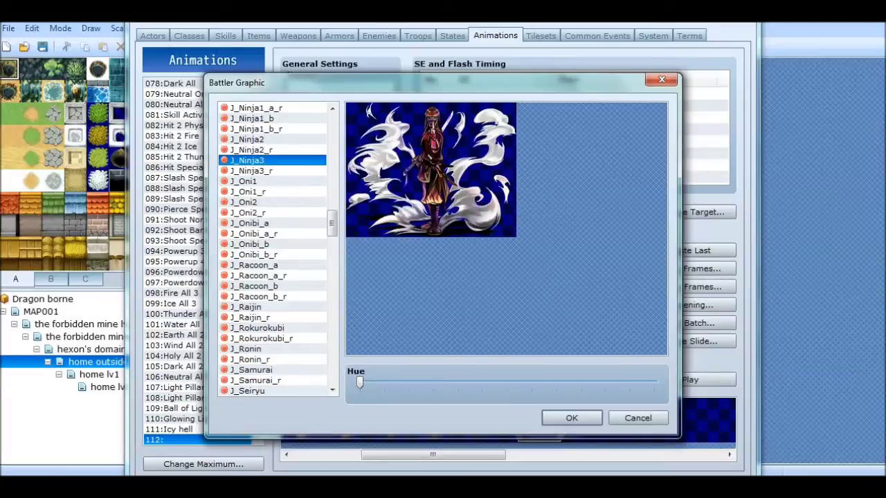
pyautogui.click(243, 181)
pyautogui.click(243, 202)
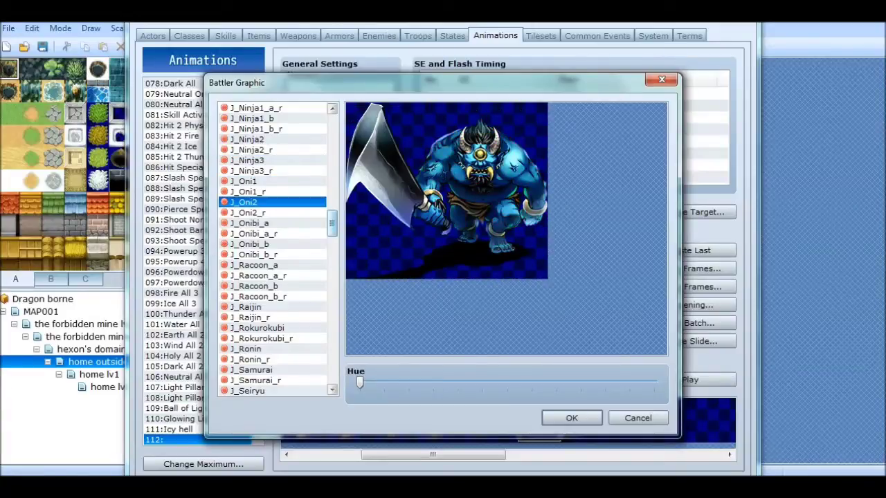
# Preview the Angel, Assassin, Asura, Bandit and Bat battler graphics as possible animation targets.
pyautogui.moveTo(332, 223); pyautogui.dragTo(332, 307)
pyautogui.click(243, 297)
pyautogui.click(242, 276)
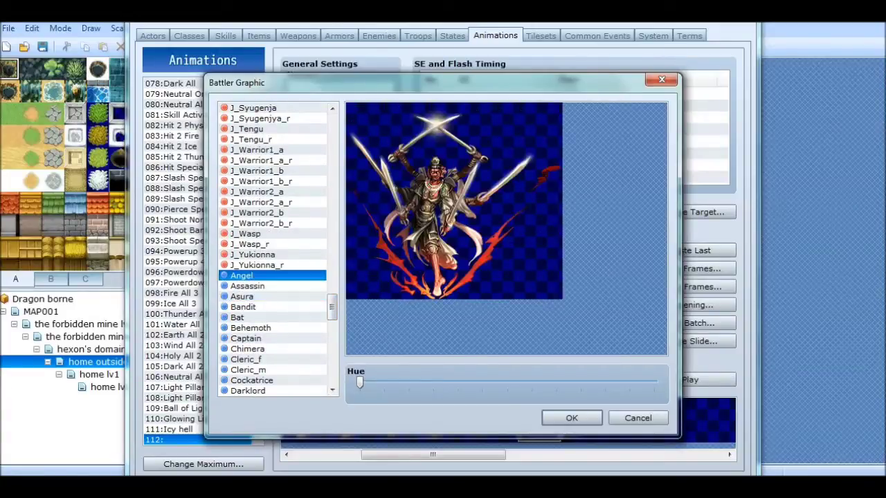
pyautogui.click(247, 286)
pyautogui.click(242, 297)
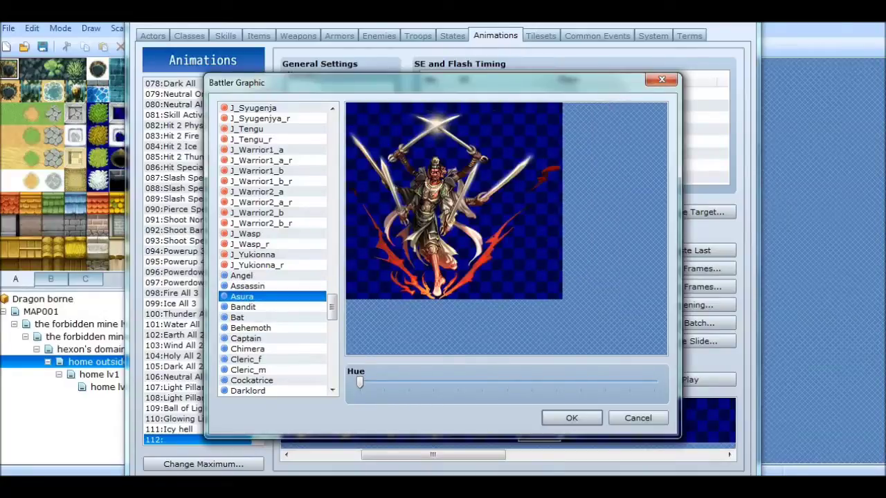
pyautogui.click(243, 307)
pyautogui.click(238, 317)
# Choose the Captain battler as the animation target and play the animation on it.
pyautogui.press('Down')
pyautogui.press('Down')
pyautogui.press('Down')
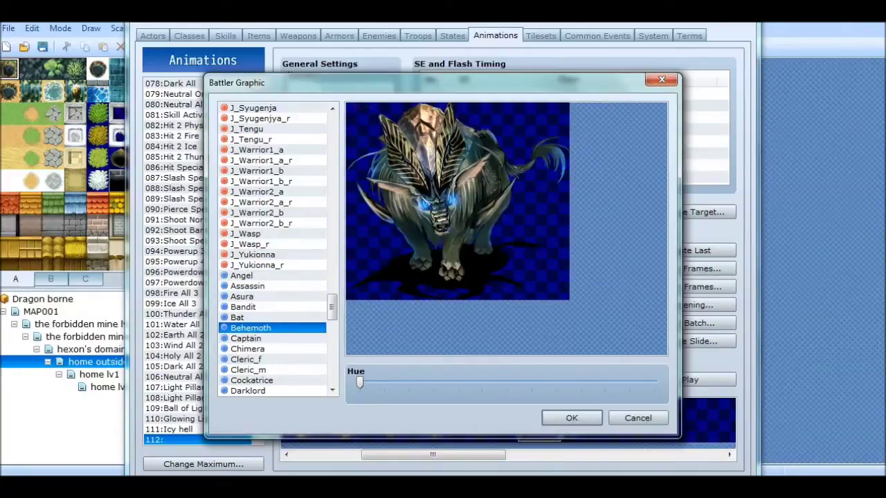
pyautogui.press('Up')
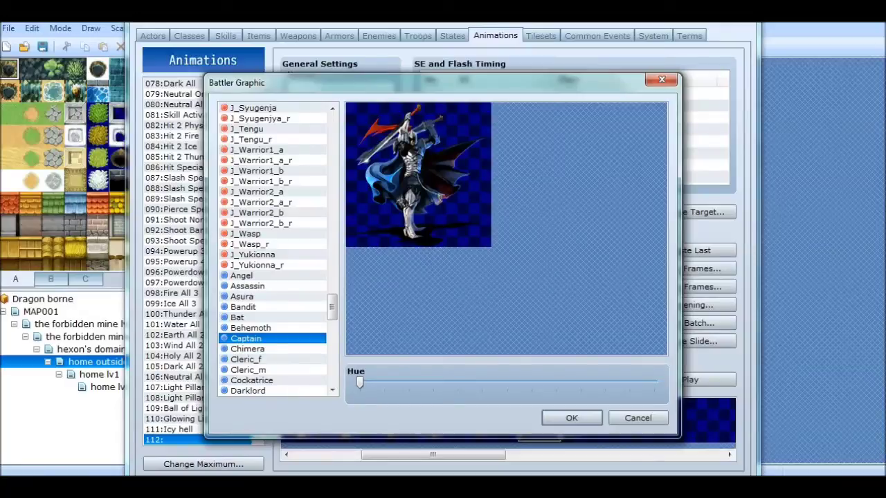
pyautogui.press('Return')
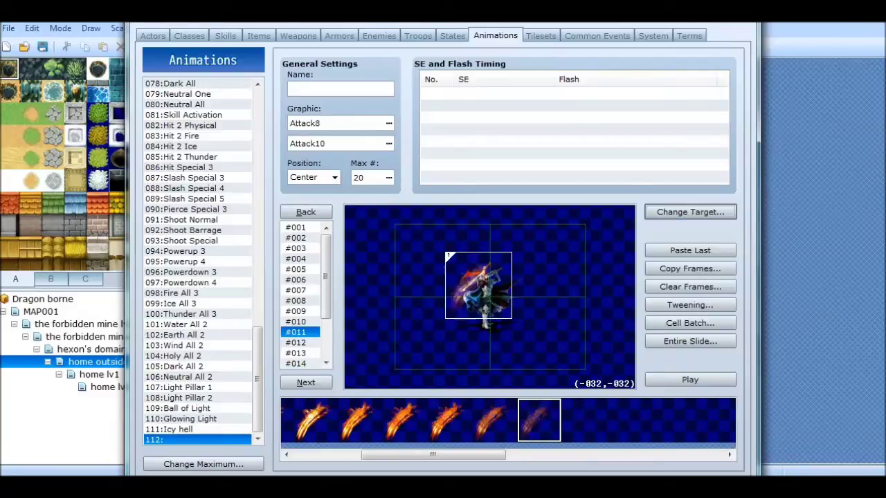
pyautogui.click(690, 380)
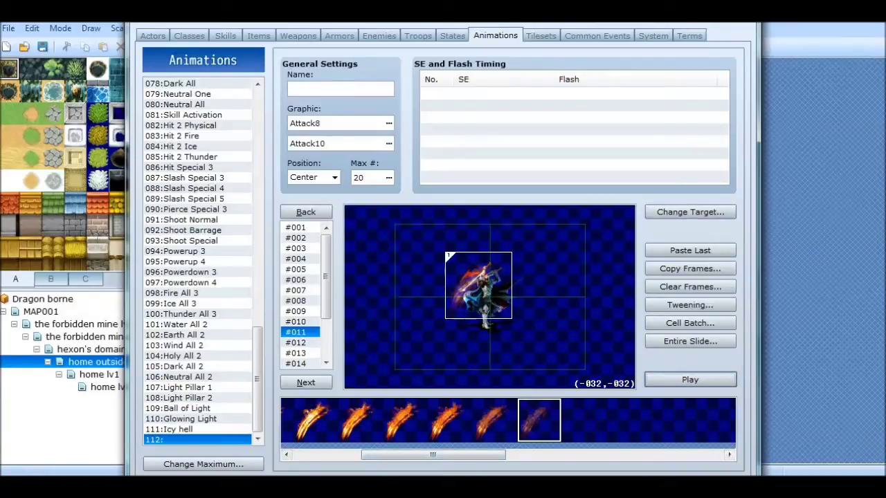
# Place the first Attack10 claw pattern in frame 15 at (8, 16), leaving frames 12 to 14 empty.
pyautogui.click(296, 342)
pyautogui.click(296, 353)
pyautogui.moveTo(433, 455); pyautogui.dragTo(500, 454)
pyautogui.click(296, 364)
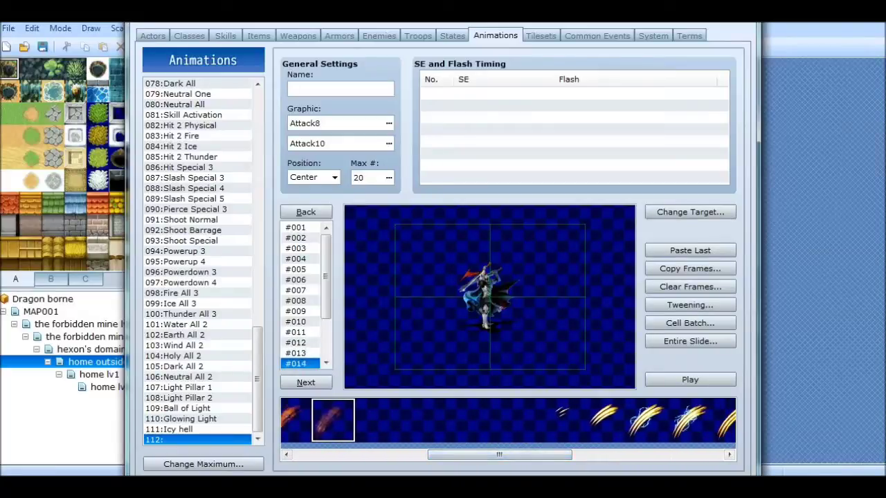
pyautogui.moveTo(326, 276); pyautogui.dragTo(326, 303)
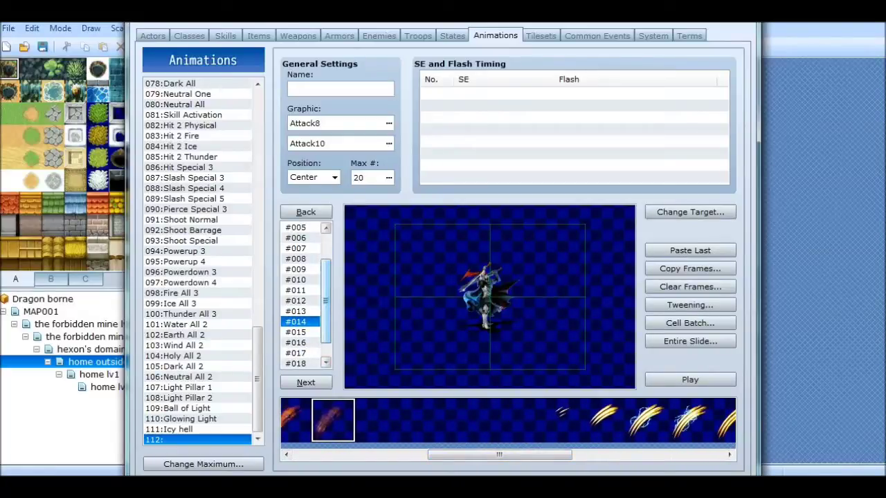
pyautogui.press('Down')
pyautogui.click(557, 420)
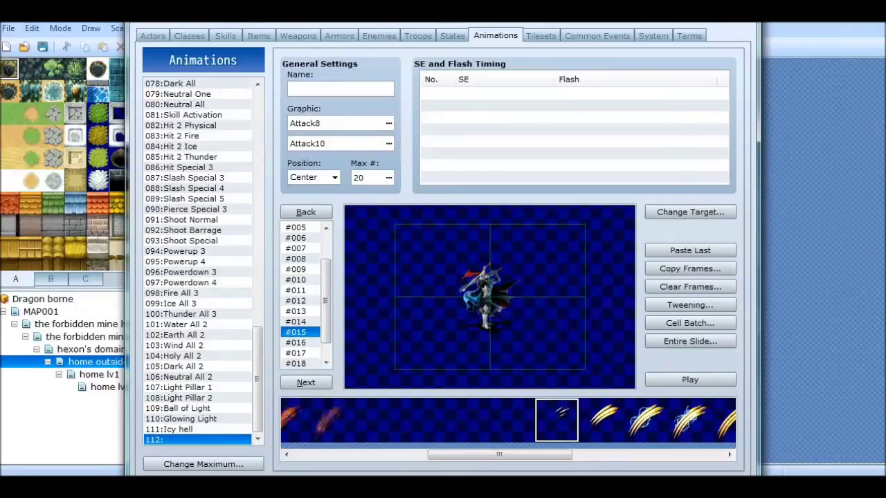
pyautogui.moveTo(485, 283); pyautogui.dragTo(492, 302)
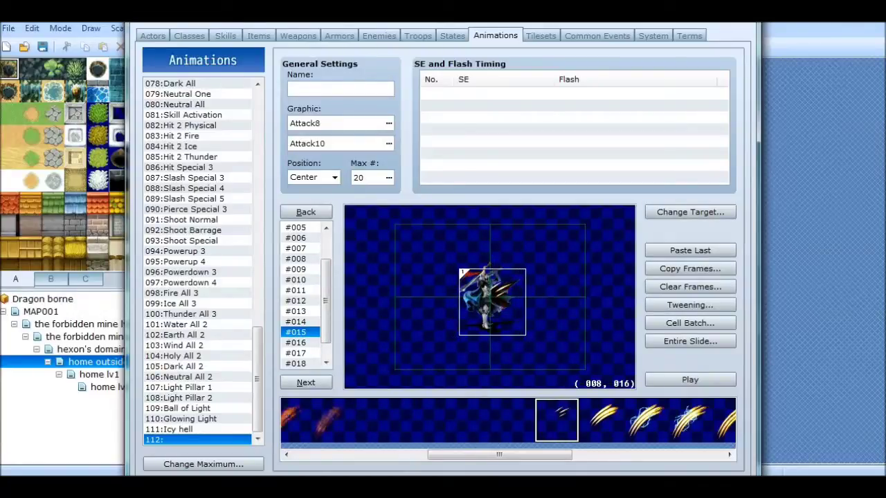
# Place the second, third and fourth Attack10 patterns in frames 16, 17 and 18 at (8, 16).
pyautogui.click(296, 343)
pyautogui.click(601, 420)
pyautogui.moveTo(493, 299)
pyautogui.mouseDown()
pyautogui.moveTo(487, 294)
pyautogui.moveTo(493, 302)
pyautogui.mouseUp()
pyautogui.click(296, 353)
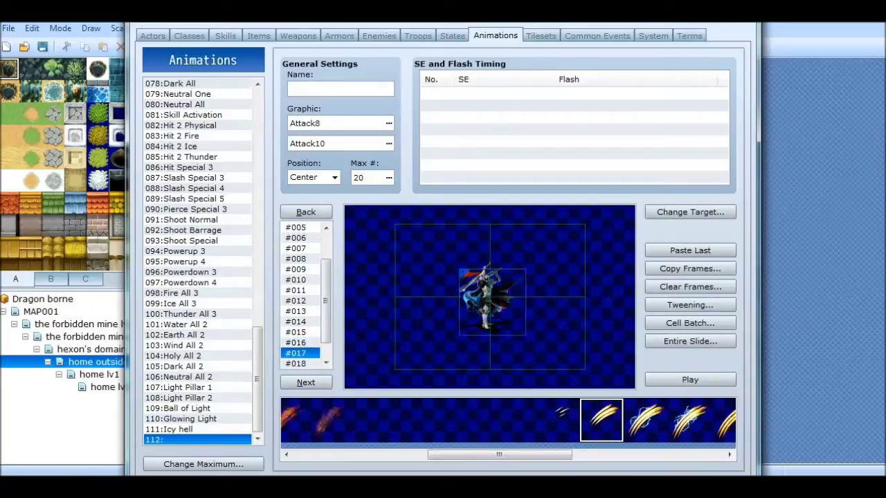
pyautogui.click(646, 420)
pyautogui.moveTo(539, 331); pyautogui.dragTo(493, 302)
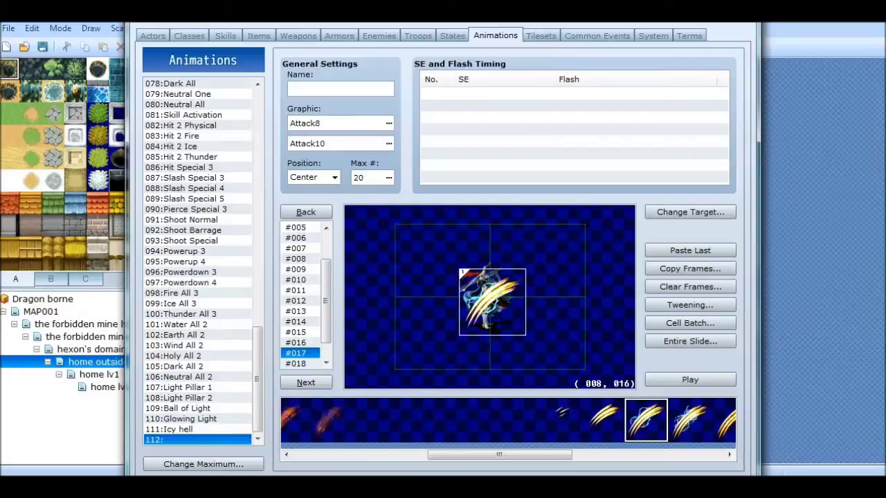
pyautogui.click(296, 363)
pyautogui.click(691, 420)
pyautogui.moveTo(531, 324); pyautogui.dragTo(492, 302)
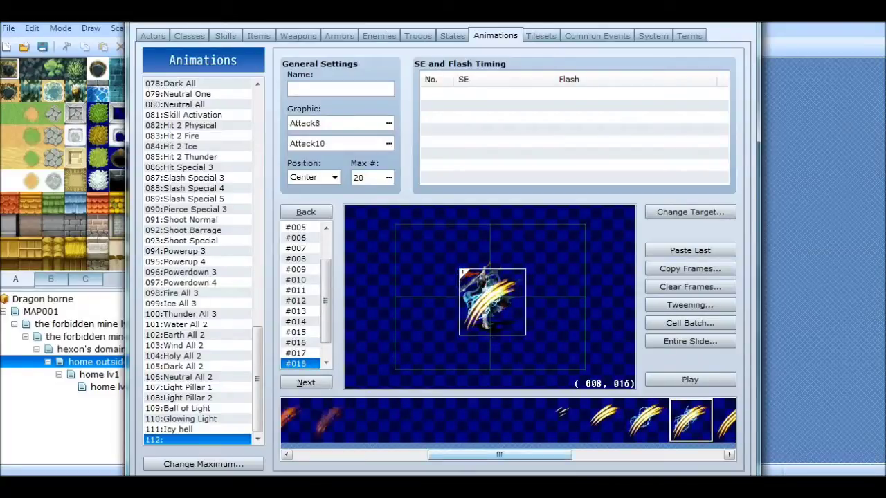
# Place the fifth and sixth Attack10 patterns in frames 19 and 20 at (8, 16).
pyautogui.moveTo(500, 455); pyautogui.dragTo(555, 455)
pyautogui.moveTo(326, 301); pyautogui.dragTo(326, 315)
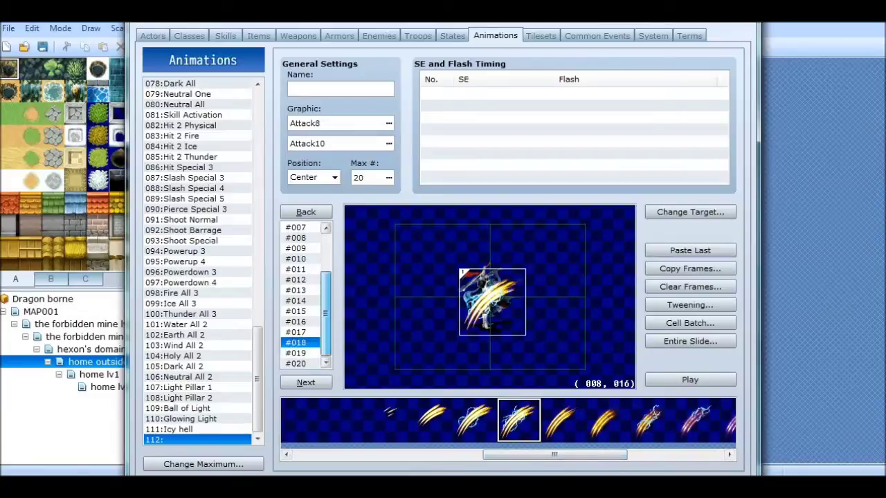
pyautogui.click(296, 353)
pyautogui.click(563, 420)
pyautogui.moveTo(544, 345); pyautogui.dragTo(493, 302)
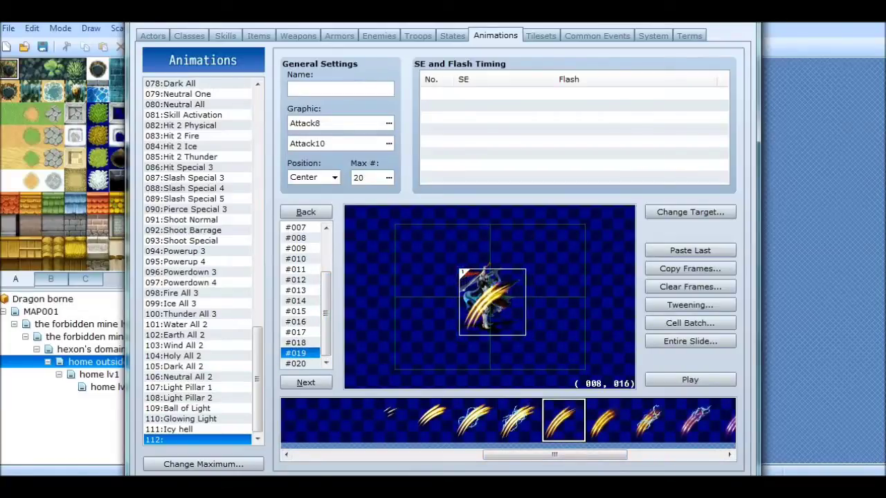
pyautogui.click(297, 364)
pyautogui.click(608, 420)
pyautogui.moveTo(518, 330); pyautogui.dragTo(493, 302)
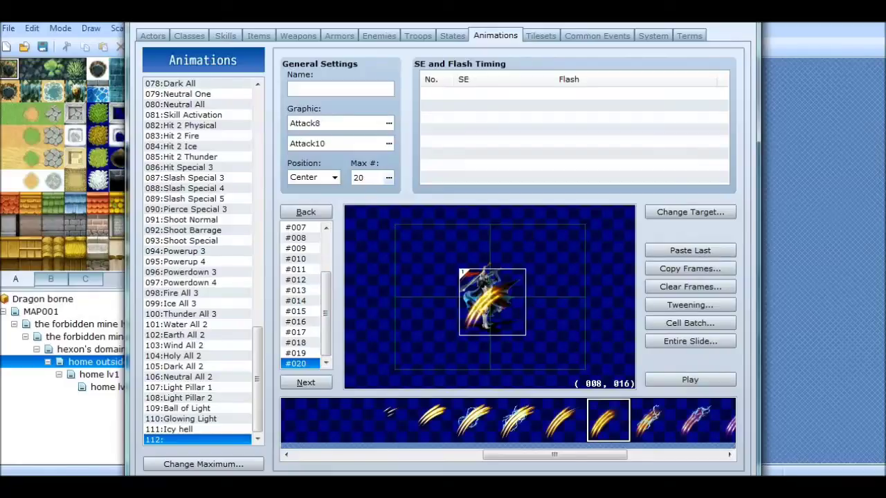
# Set the number of frames to 24 and place the seventh Attack10 pattern in frame 21 at (8, 16).
pyautogui.click(388, 178)
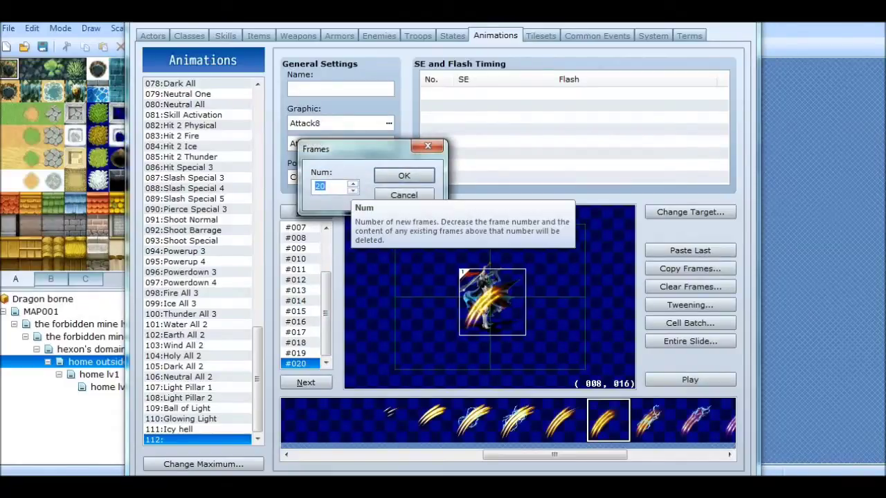
pyautogui.write('24')
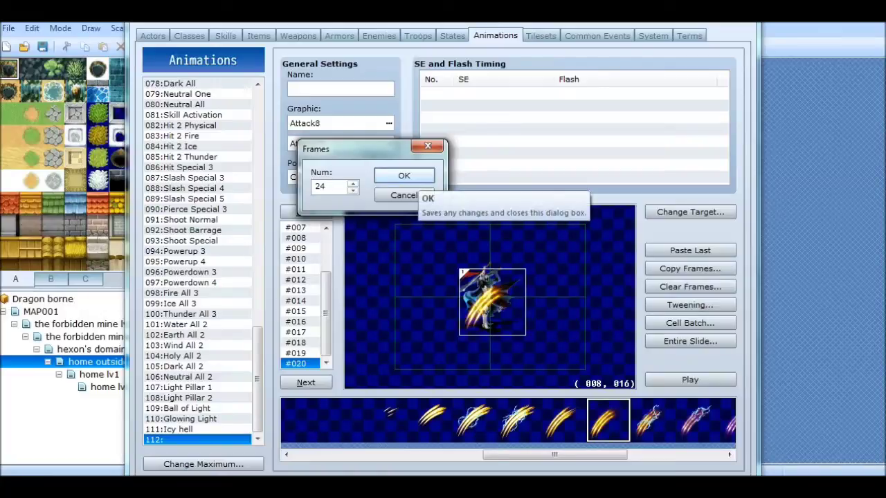
pyautogui.click(407, 177)
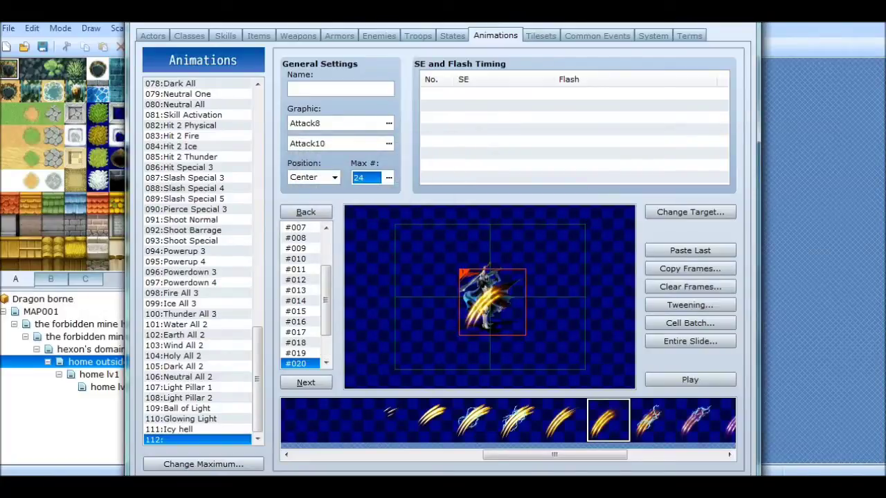
pyautogui.moveTo(326, 300); pyautogui.dragTo(325, 321)
pyautogui.click(296, 332)
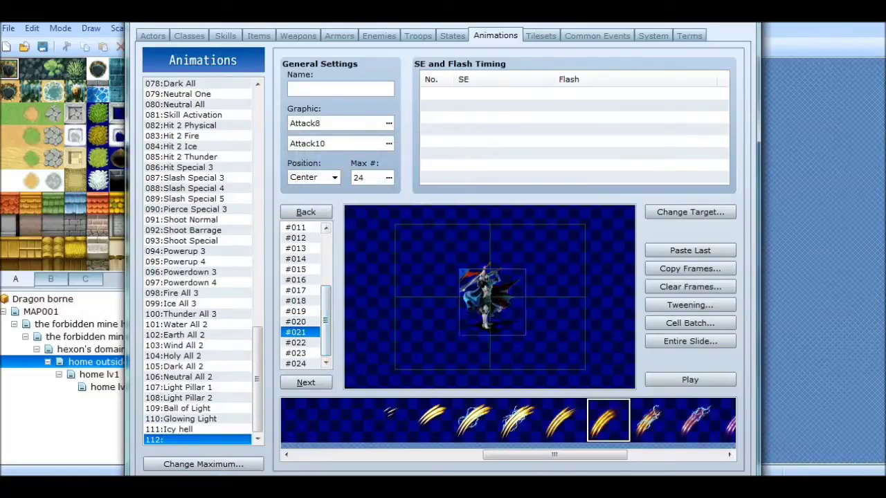
pyautogui.click(653, 420)
pyautogui.moveTo(548, 345); pyautogui.dragTo(493, 303)
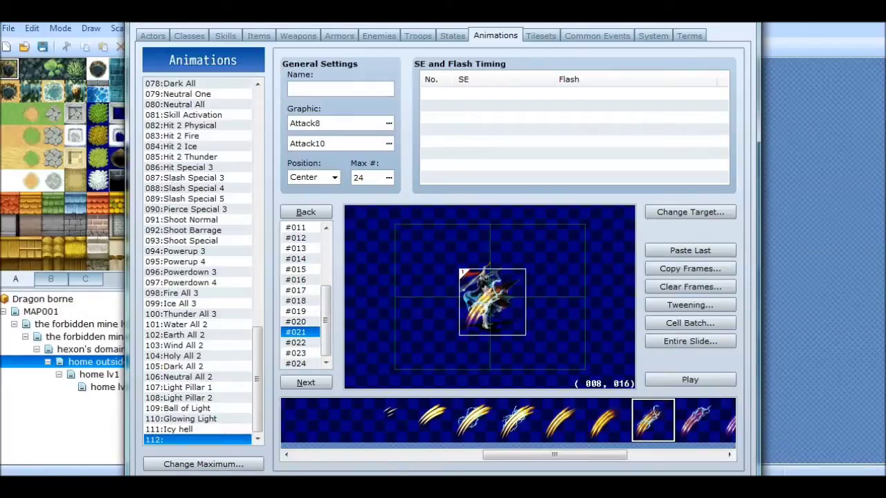
# Place the eighth, ninth and tenth Attack10 patterns in frames 22, 23 and 24 at (8, 16).
pyautogui.moveTo(554, 454); pyautogui.dragTo(599, 455)
pyautogui.click(296, 343)
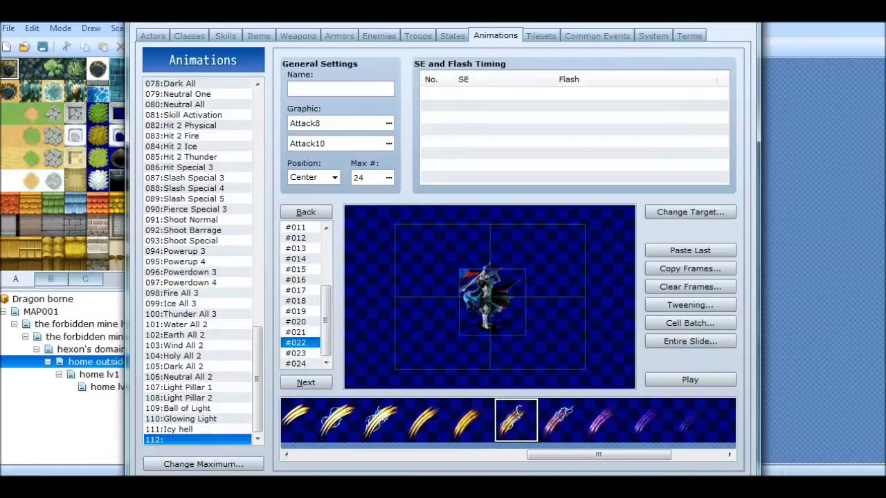
pyautogui.click(561, 420)
pyautogui.moveTo(529, 322); pyautogui.dragTo(492, 302)
pyautogui.click(296, 353)
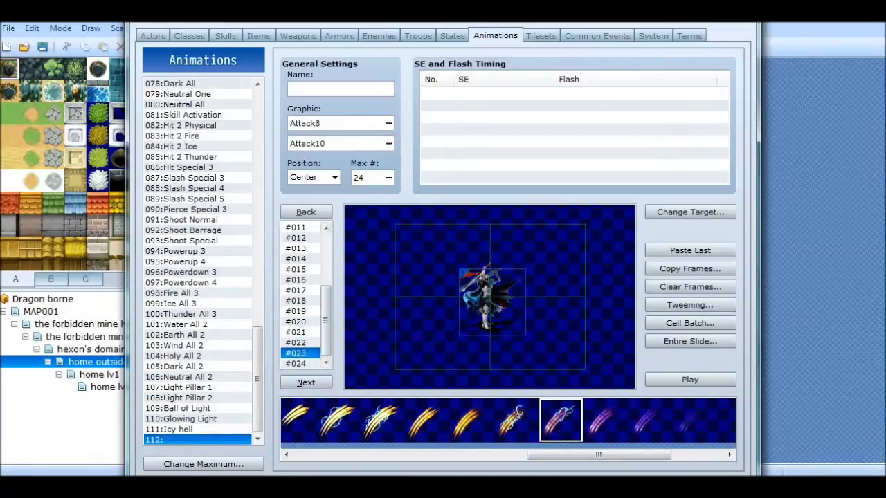
pyautogui.click(606, 420)
pyautogui.moveTo(531, 330); pyautogui.dragTo(492, 303)
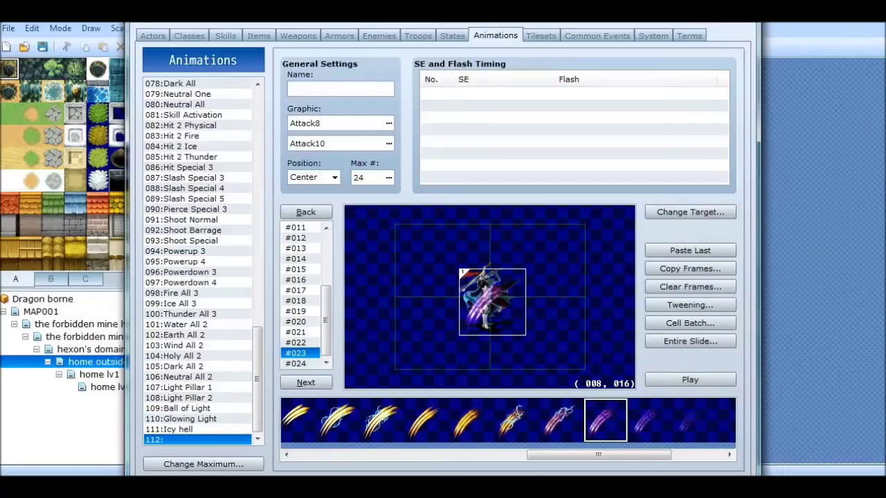
pyautogui.click(297, 364)
pyautogui.click(651, 420)
pyautogui.moveTo(530, 326); pyautogui.dragTo(493, 302)
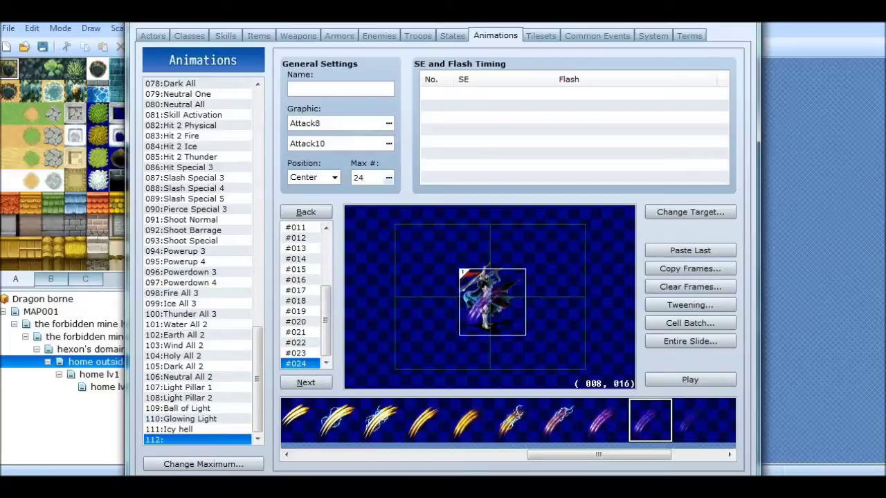
# Set the animation's number of frames to 25.
pyautogui.click(389, 179)
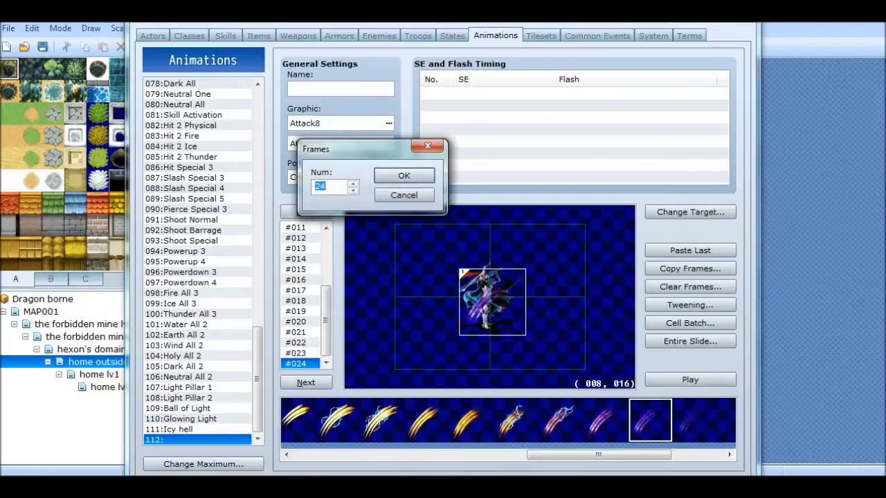
pyautogui.write('25')
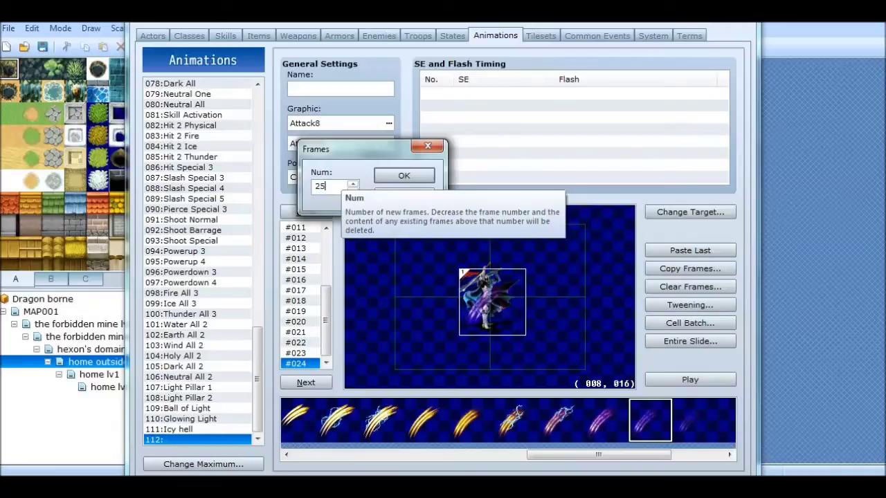
pyautogui.click(404, 176)
# Add the faintest, last Attack10 pattern as a second cell in frame 24 at (8, 16), and play the animation.
pyautogui.click(695, 420)
pyautogui.moveTo(561, 348); pyautogui.dragTo(493, 303)
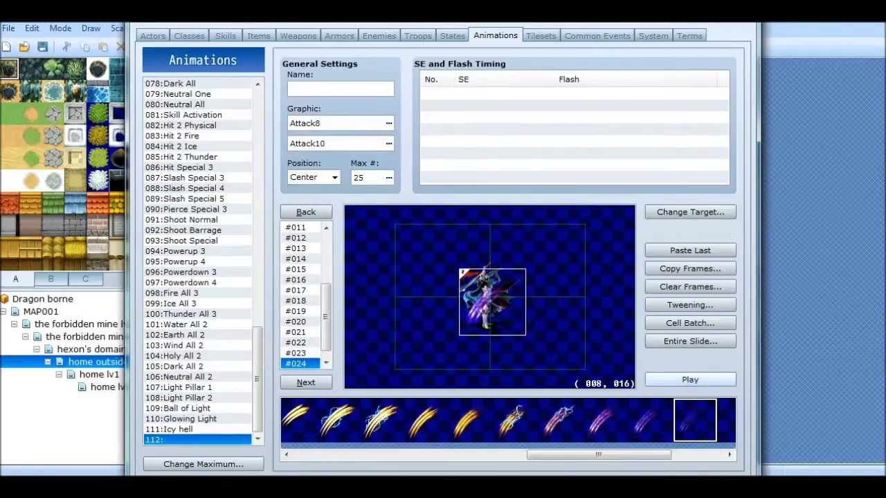
pyautogui.click(690, 379)
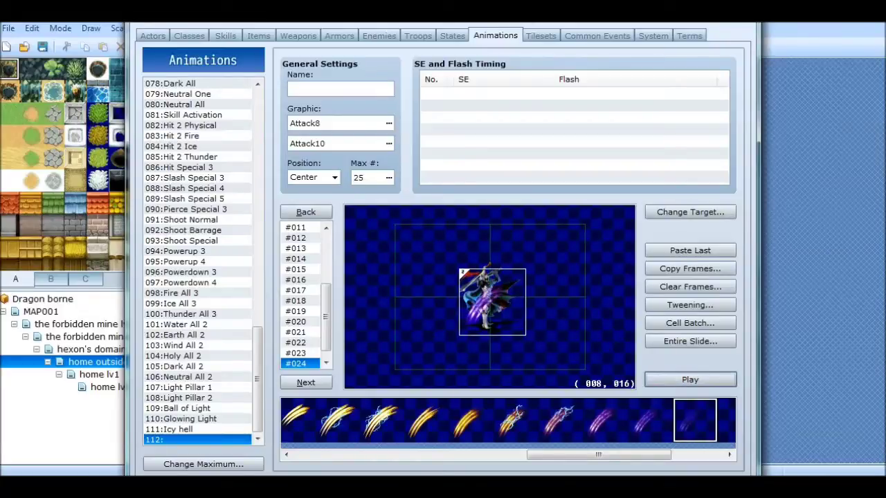
# Start a new sound effect and flash timing entry for frame 1 and open its sound effect selection.
pyautogui.moveTo(598, 455); pyautogui.dragTo(365, 455)
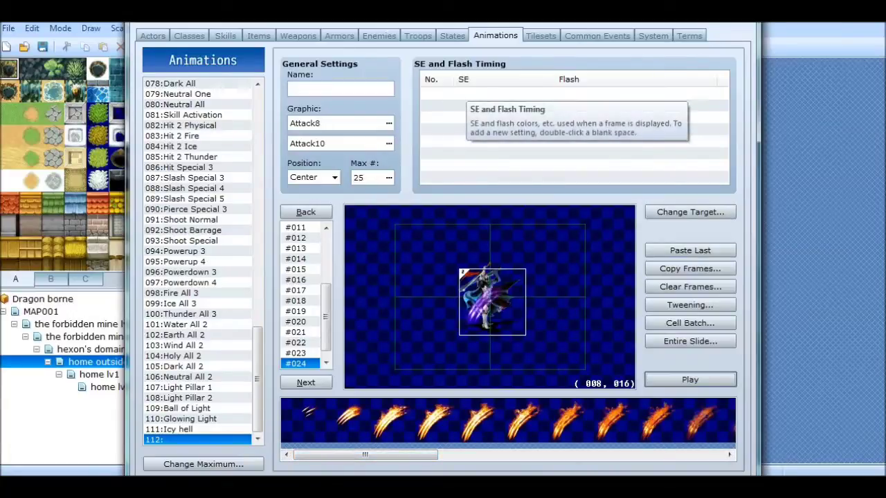
pyautogui.doubleClick(467, 92)
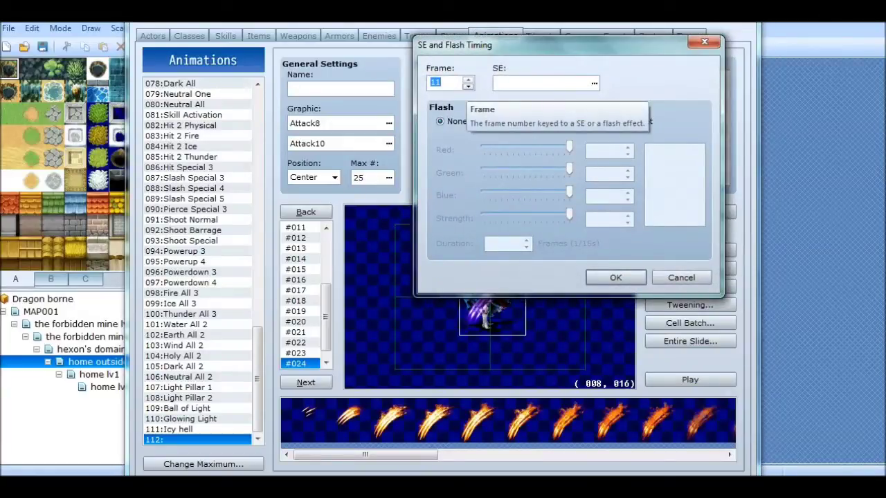
pyautogui.write('1')
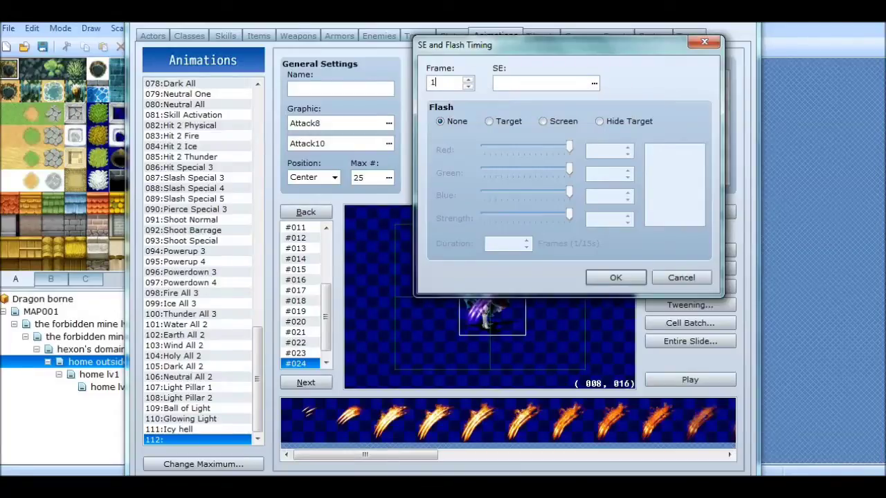
pyautogui.click(541, 83)
pyautogui.doubleClick(529, 83)
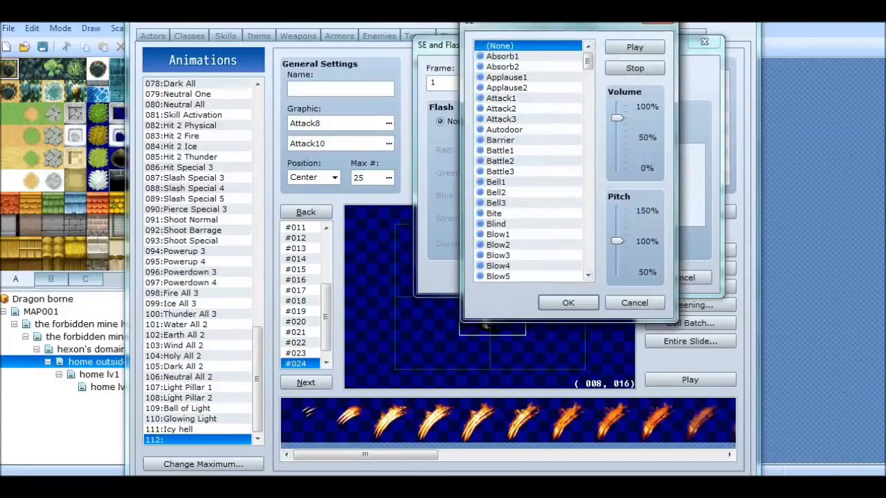
# Audition the Slash1, Slash2 and Slash3 sound effects for frame 1.
pyautogui.moveTo(588, 62); pyautogui.dragTo(587, 261)
pyautogui.scroll(1, 533, 159)
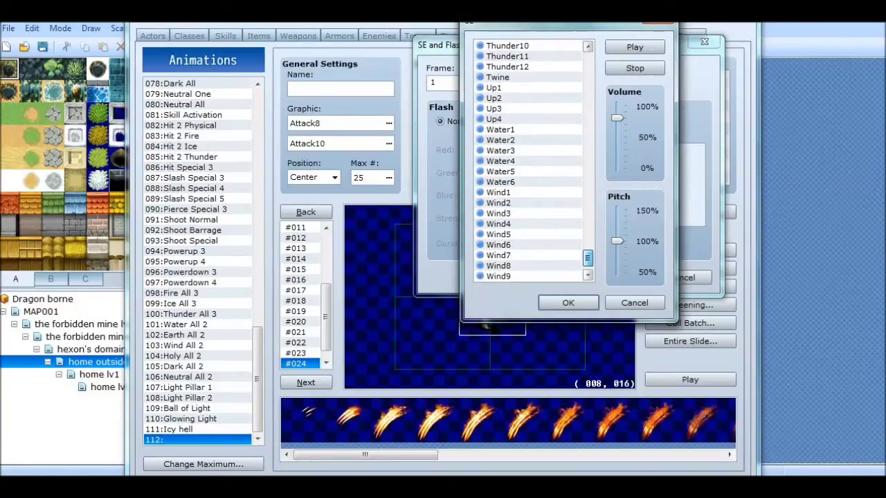
pyautogui.scroll(14, 533, 159)
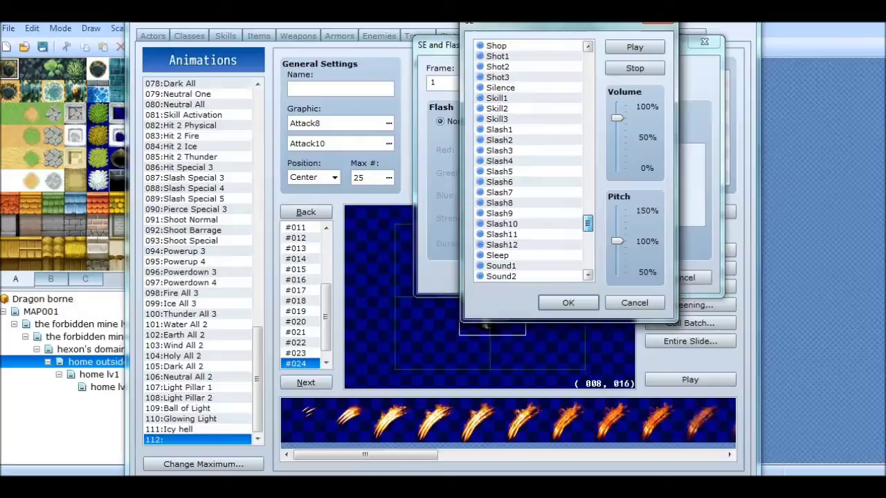
pyautogui.click(501, 130)
pyautogui.click(634, 47)
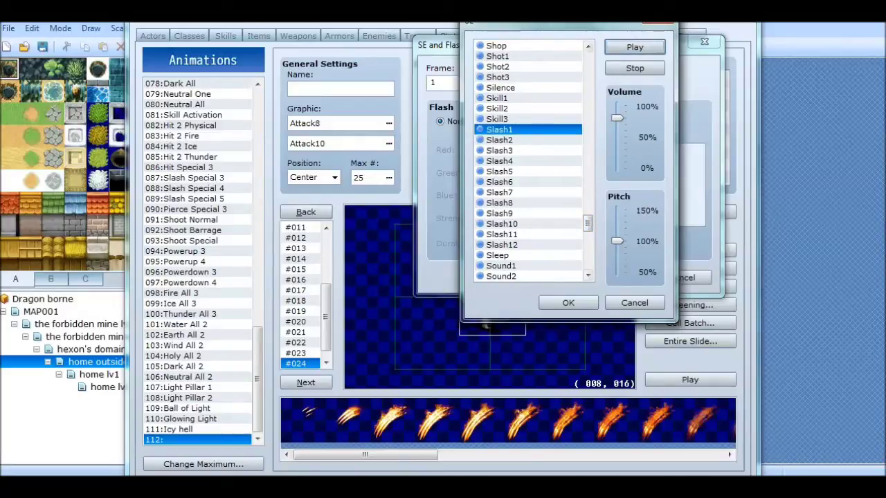
pyautogui.click(501, 140)
pyautogui.click(635, 47)
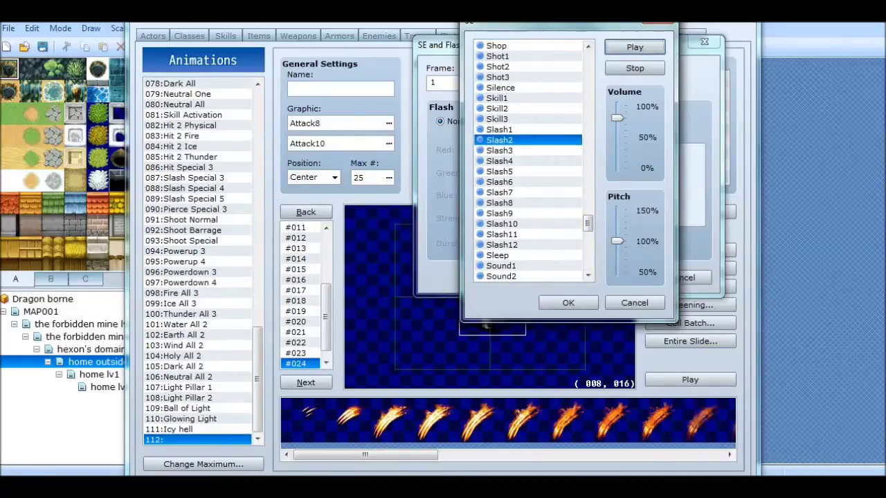
pyautogui.click(501, 150)
pyautogui.click(634, 47)
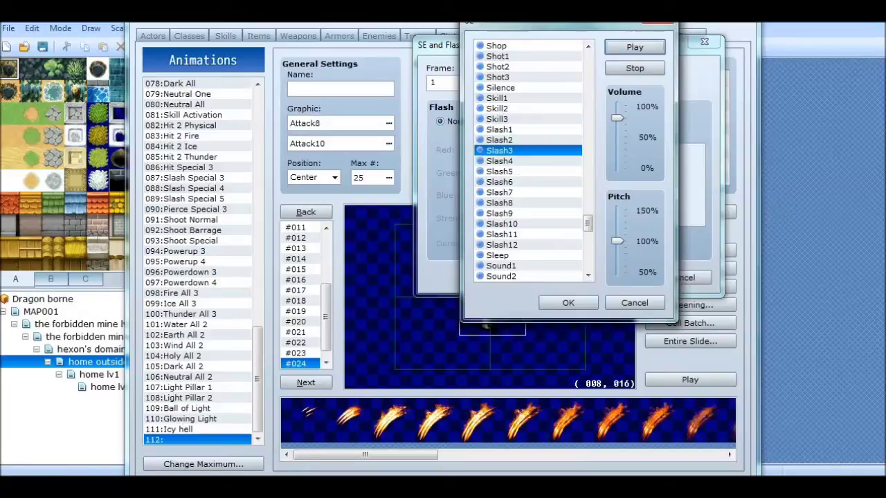
# Look through the earlier sound effects, up to the Magic and Monster entries, for another candidate.
pyautogui.moveTo(587, 222); pyautogui.dragTo(588, 204)
pyautogui.scroll(9, 533, 160)
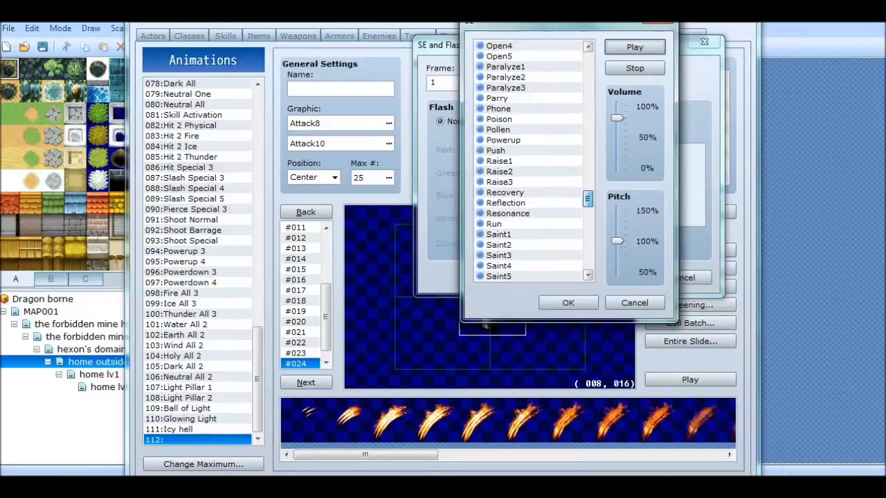
pyautogui.moveTo(587, 184); pyautogui.dragTo(588, 178)
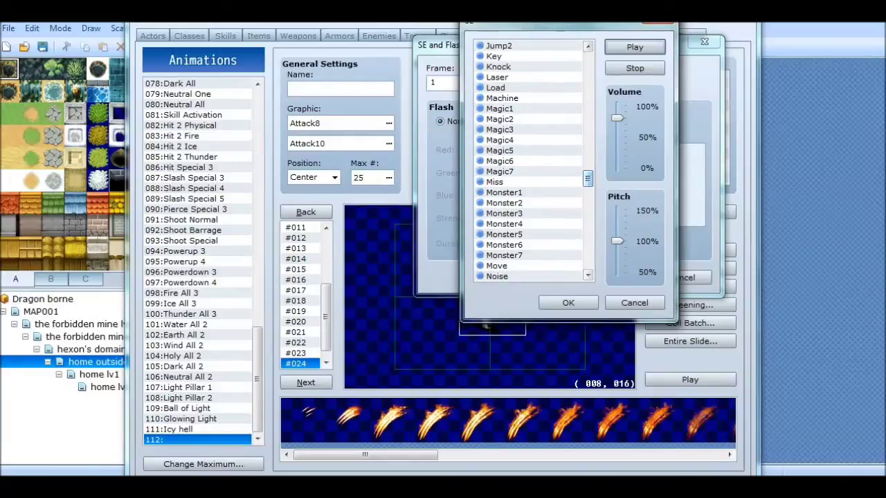